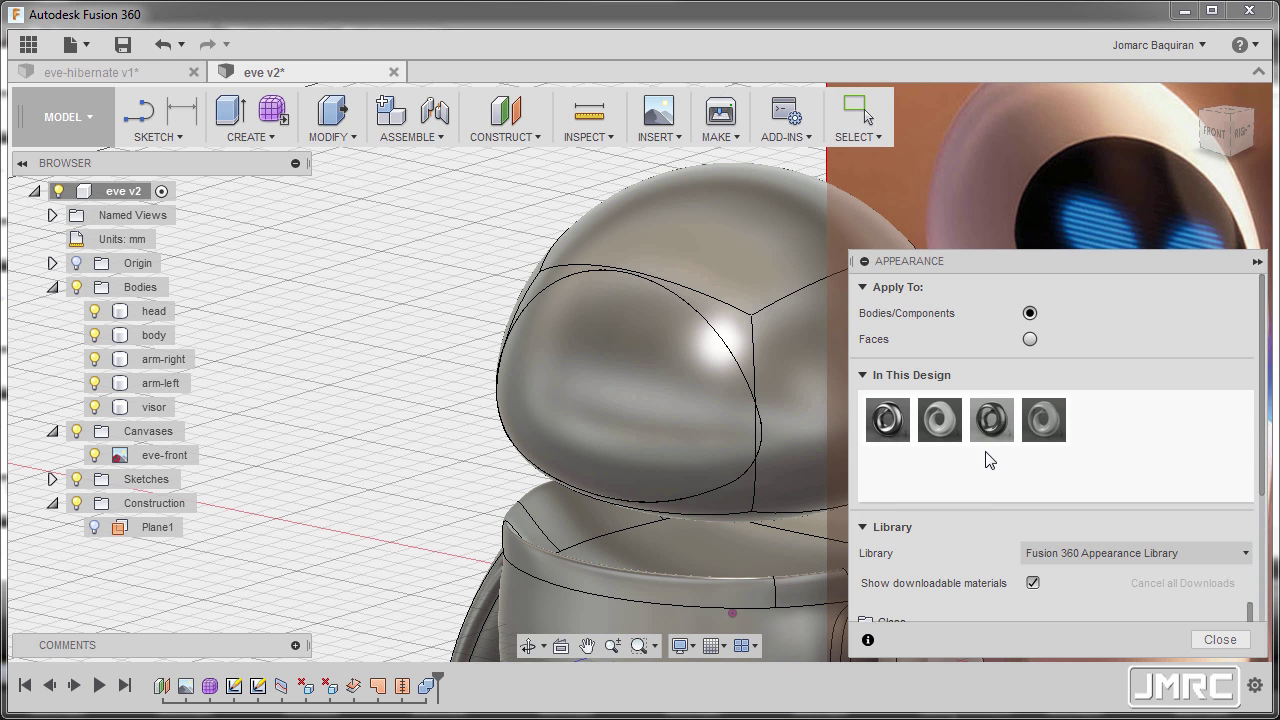
# Apply Paint - Enamel Glossy (White) to EVE's body and arms.
pyautogui.scroll(-3, 988, 460)
pyautogui.scroll(-2, 989, 474)
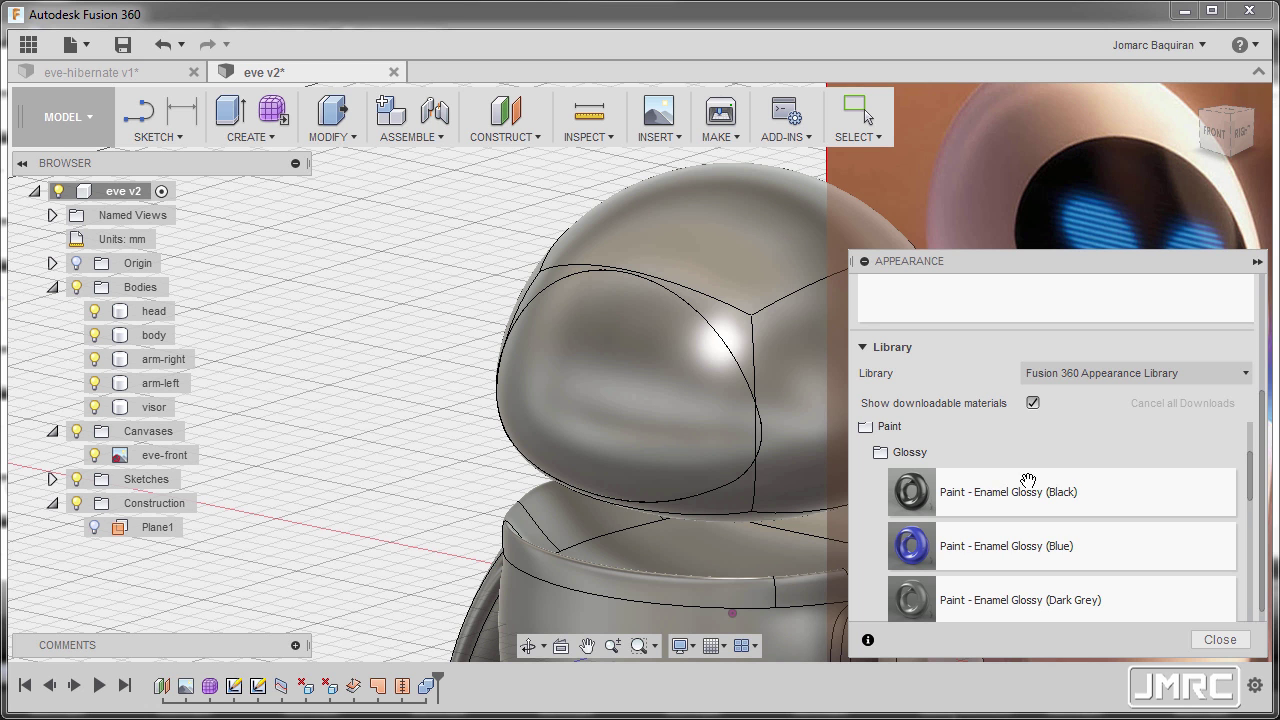
pyautogui.scroll(-1, 1010, 540)
pyautogui.scroll(-1, 970, 536)
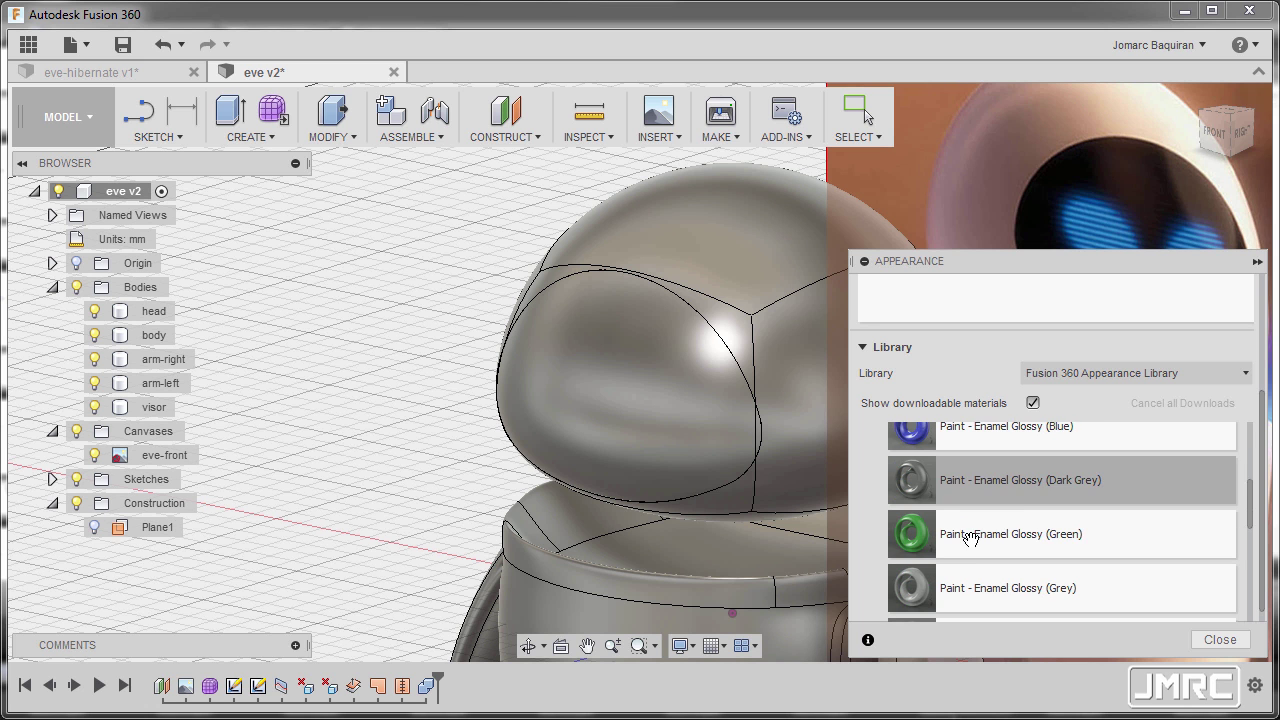
pyautogui.scroll(1, 971, 529)
pyautogui.scroll(-3, 971, 531)
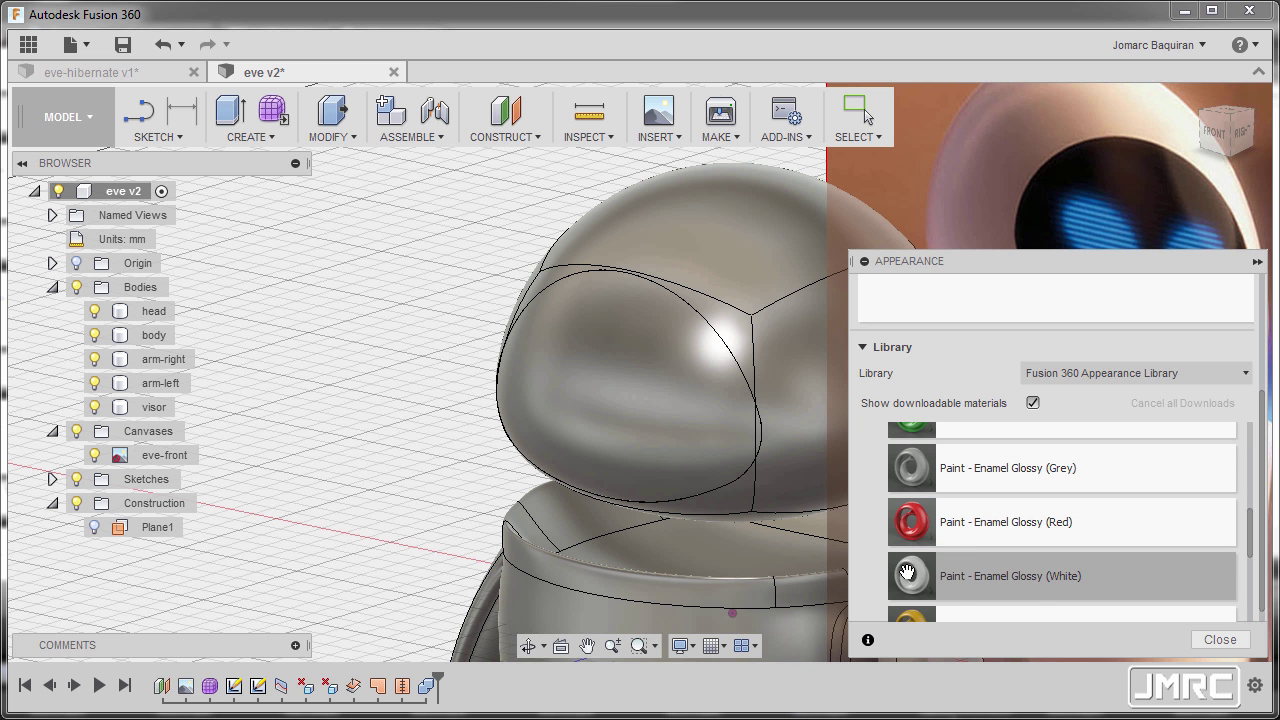
pyautogui.moveTo(907, 572); pyautogui.dragTo(675, 458)
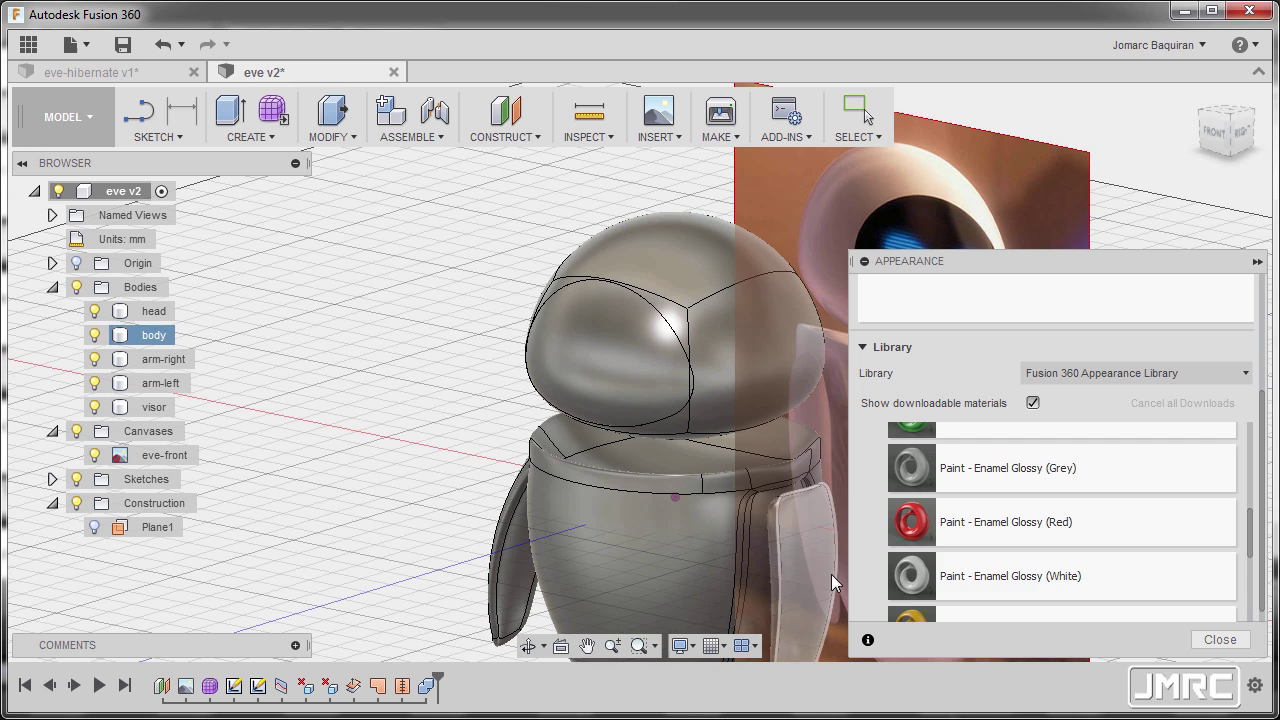
pyautogui.moveTo(907, 577)
pyautogui.mouseDown()
pyautogui.moveTo(624, 513)
pyautogui.moveTo(912, 578)
pyautogui.moveTo(513, 541)
pyautogui.mouseUp()
# Paint EVE's head with the same white glossy enamel.
pyautogui.moveTo(885, 477); pyautogui.dragTo(765, 362)
pyautogui.moveTo(610, 368); pyautogui.dragTo(564, 358, button='middle')
pyautogui.scroll(5, 963, 528)
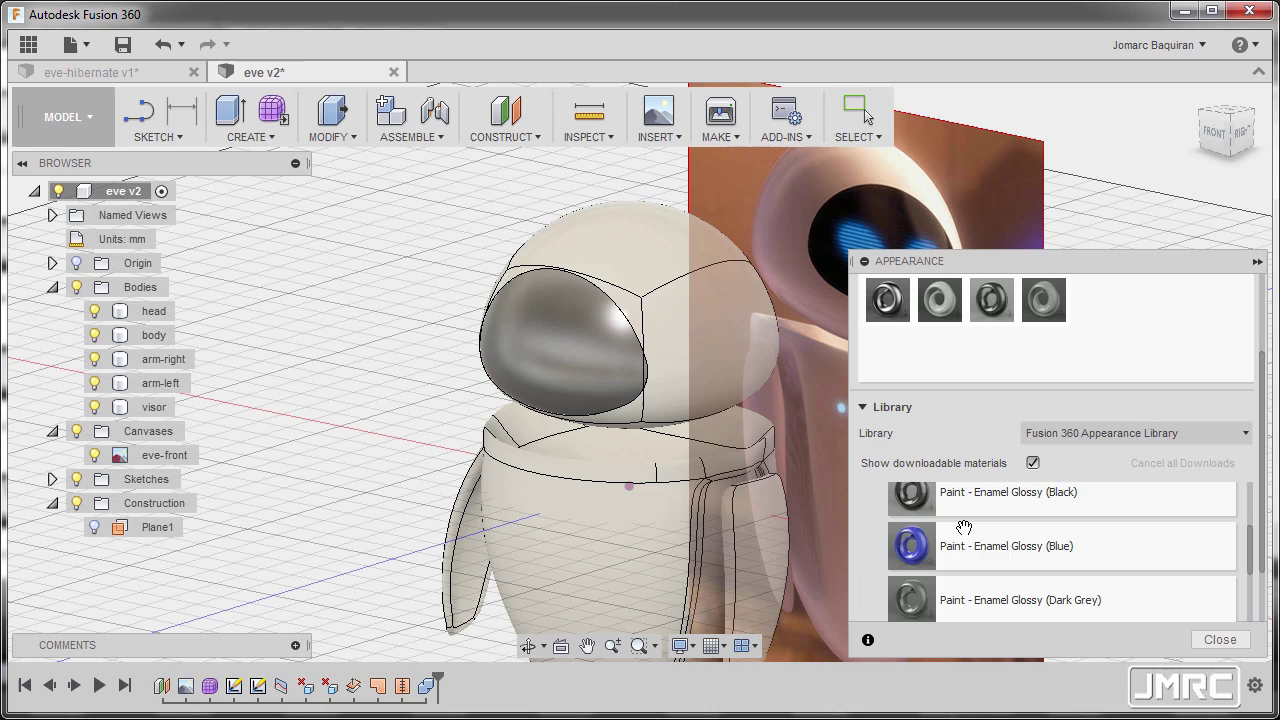
pyautogui.scroll(-5, 971, 549)
pyautogui.scroll(1, 974, 563)
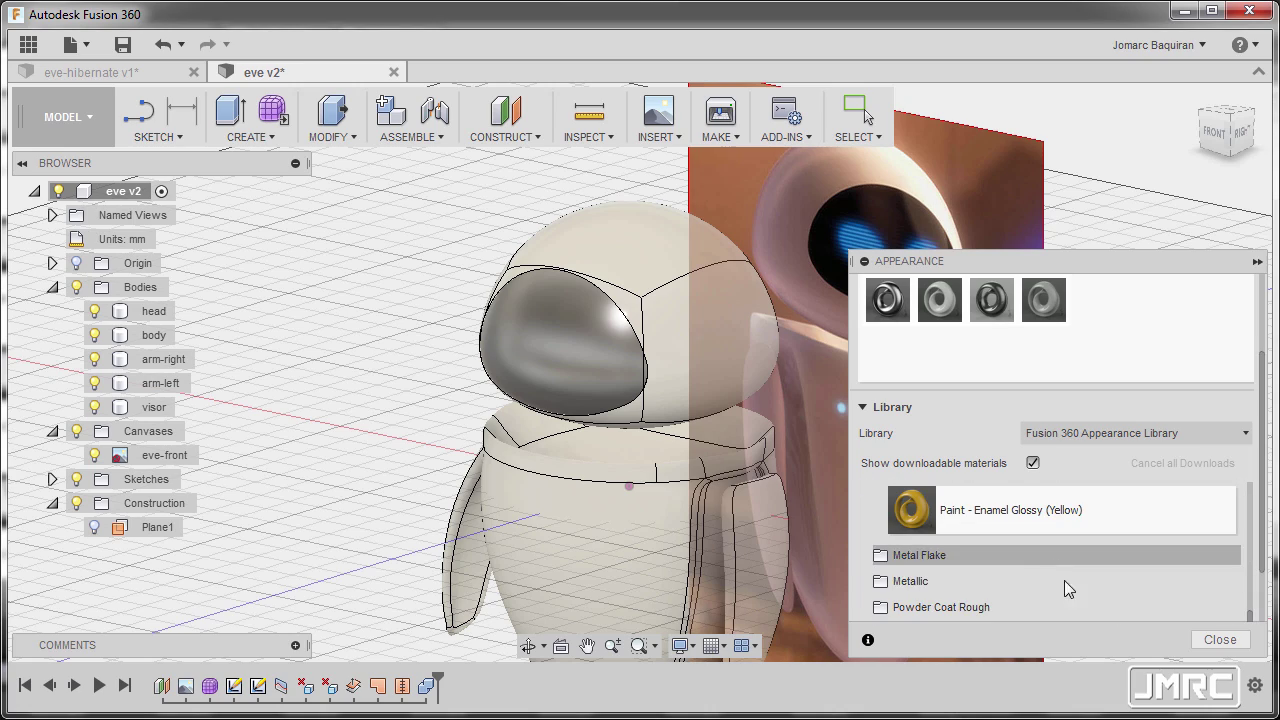
# Close the appearance settings and offset a plane 31 mm from the neck plane.
pyautogui.click(1219, 640)
pyautogui.keyDown('shift'); pyautogui.moveTo(712, 274); pyautogui.dragTo(722, 334, button='middle'); pyautogui.keyUp('shift')
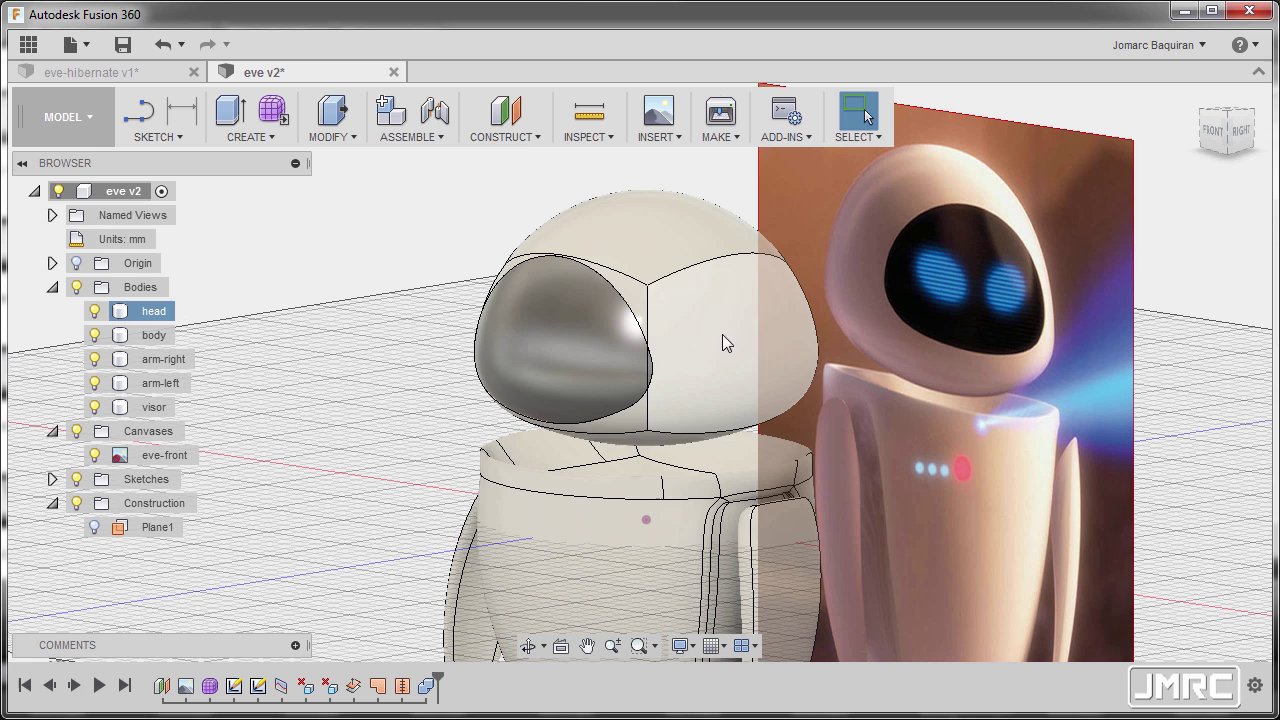
pyautogui.click(528, 140)
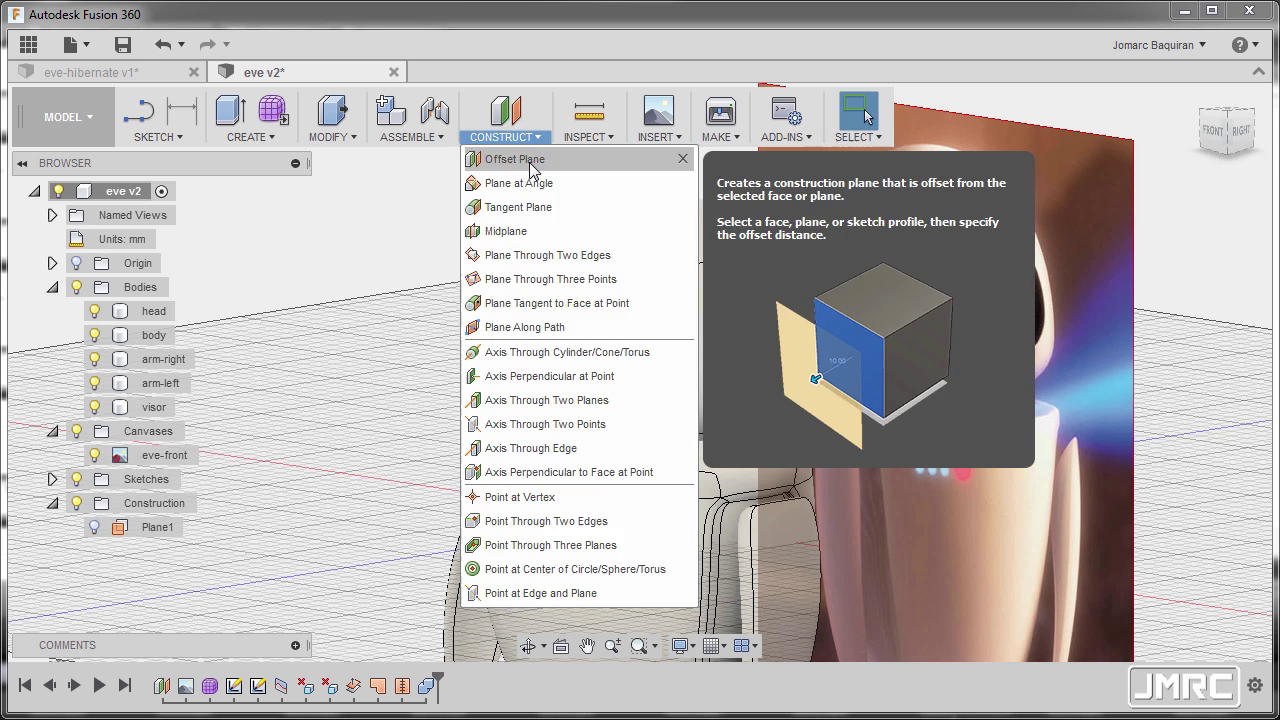
pyautogui.click(530, 160)
pyautogui.click(1242, 134)
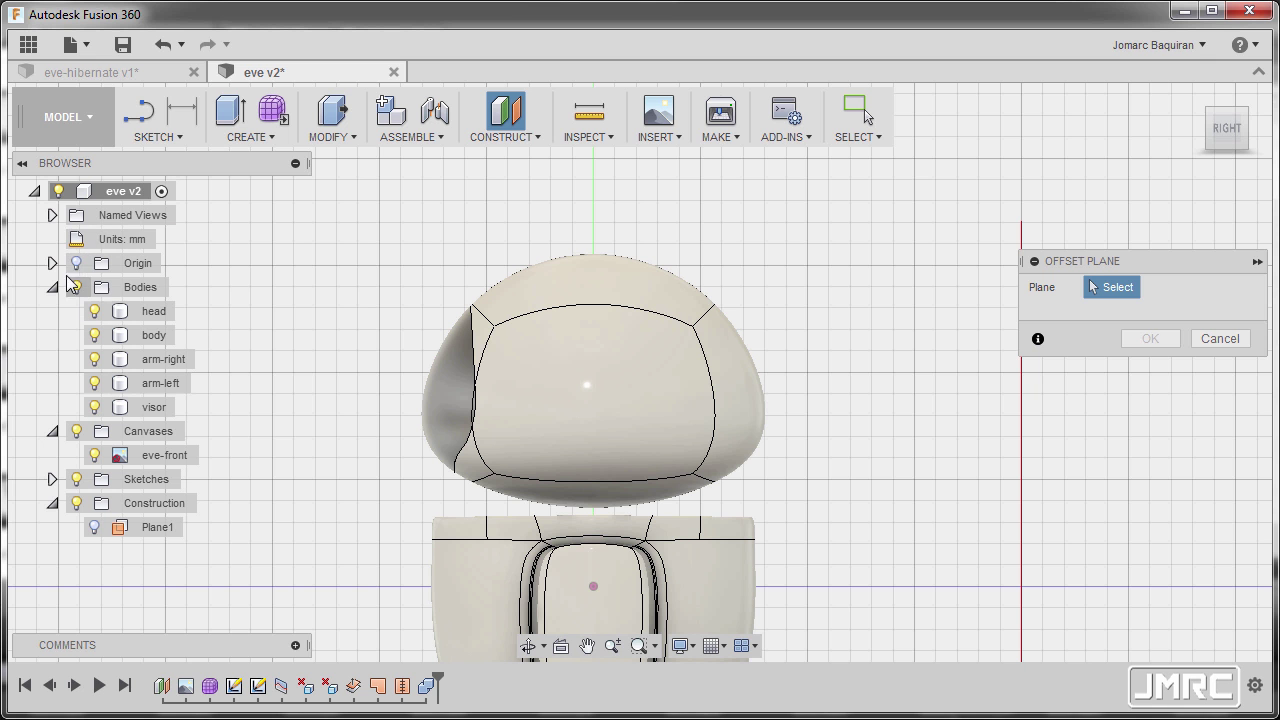
pyautogui.keyDown('shift'); pyautogui.moveTo(563, 540); pyautogui.dragTo(686, 594, button='middle'); pyautogui.keyUp('shift')
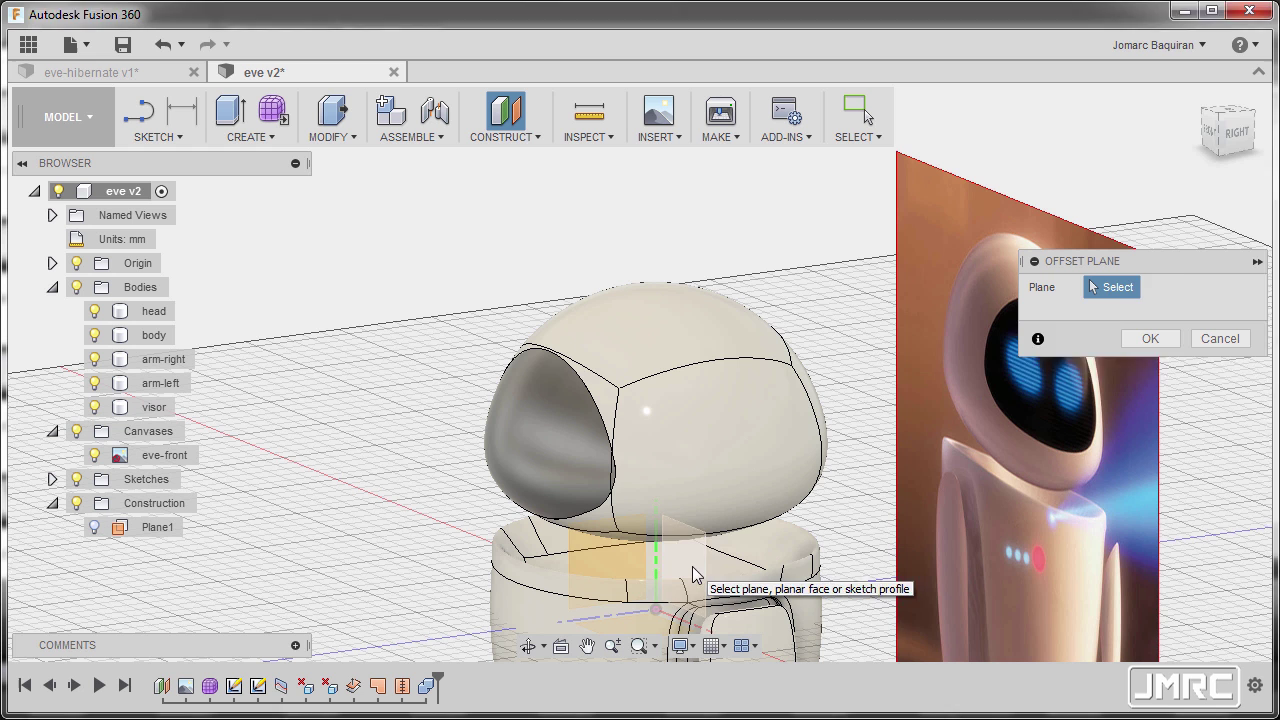
pyautogui.click(695, 575)
pyautogui.keyDown('shift'); pyautogui.moveTo(950, 262); pyautogui.dragTo(735, 420, button='middle'); pyautogui.keyUp('shift')
pyautogui.moveTo(728, 512); pyautogui.dragTo(580, 514)
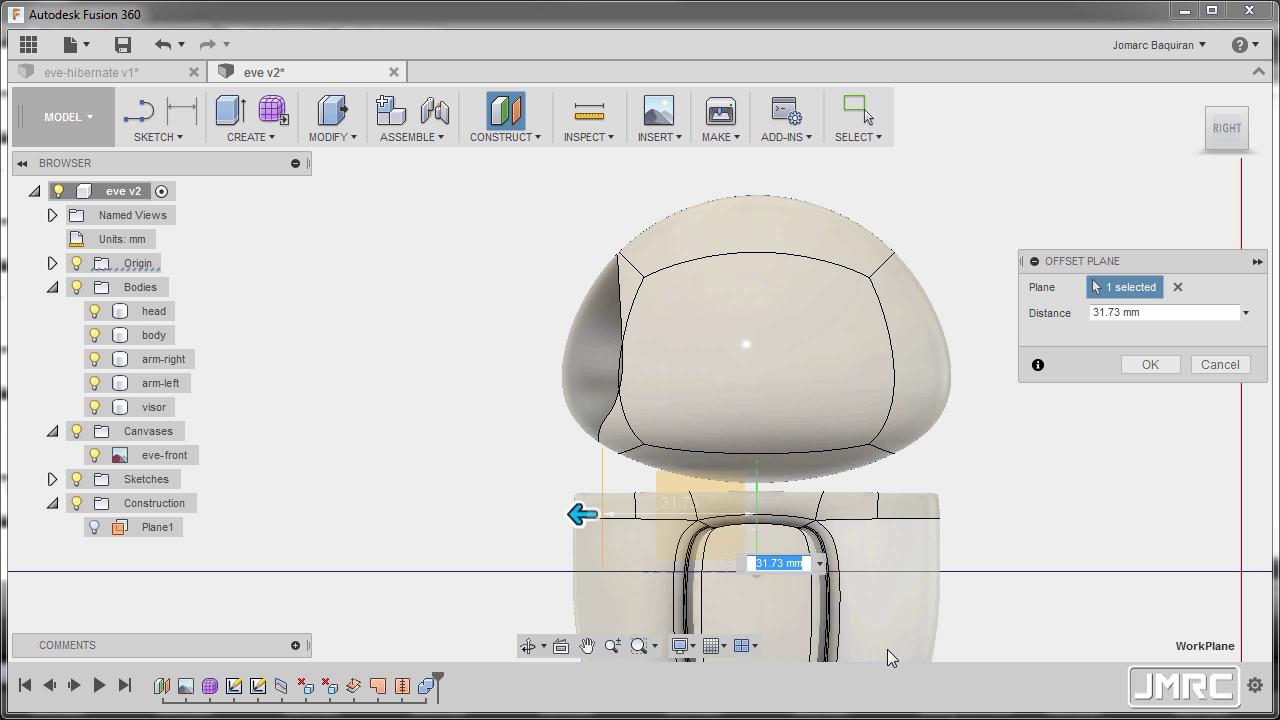
pyautogui.write('31')
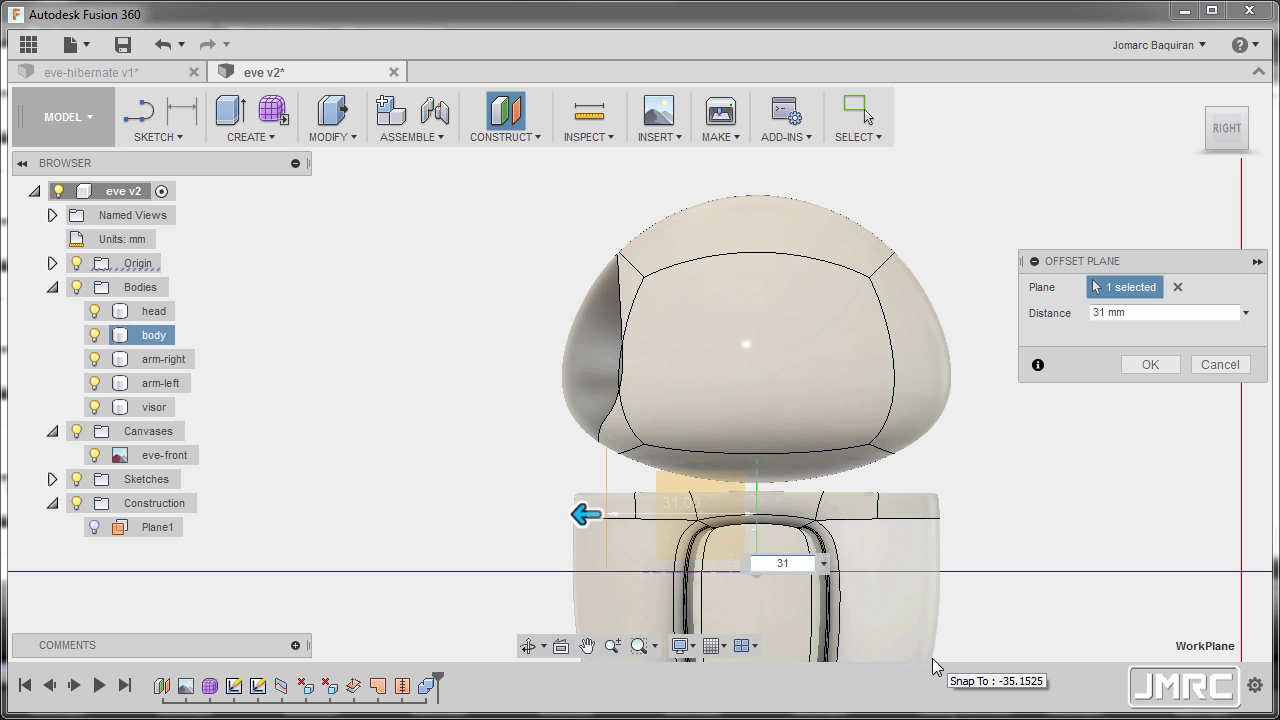
# Confirm the 31 mm Plane2 and start a new sketch on it.
pyautogui.click(1150, 365)
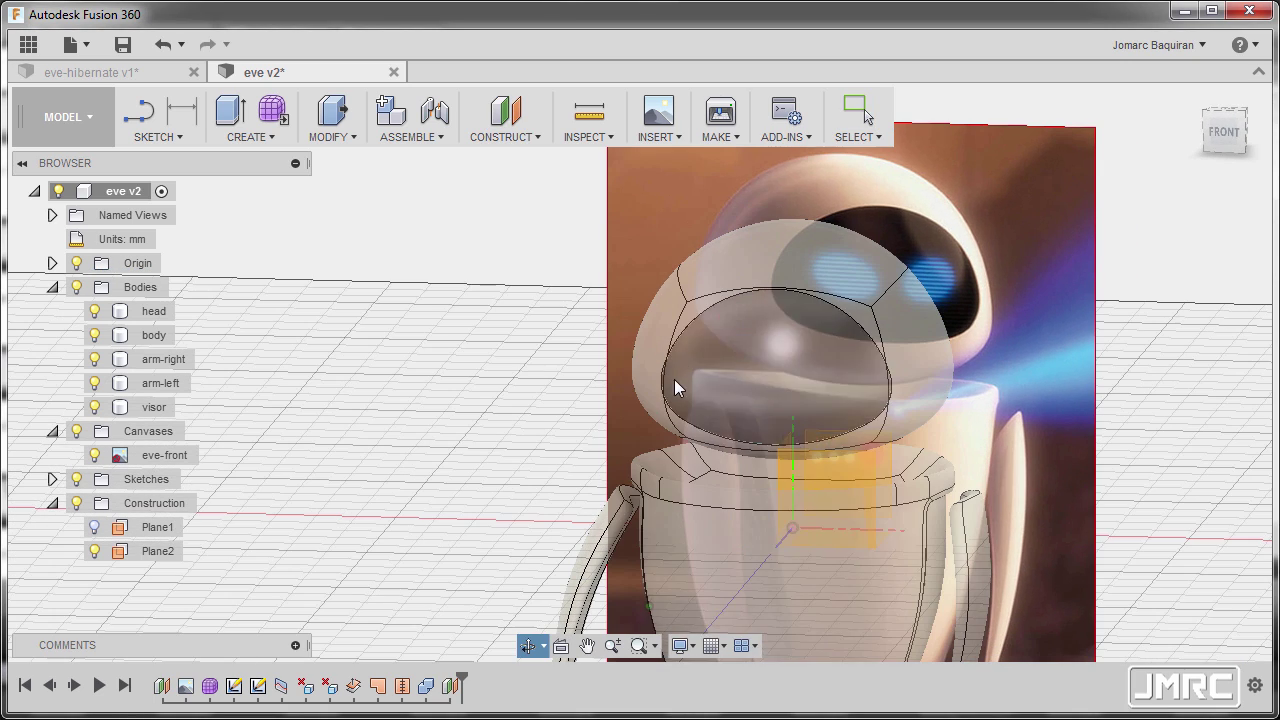
pyautogui.click(834, 485)
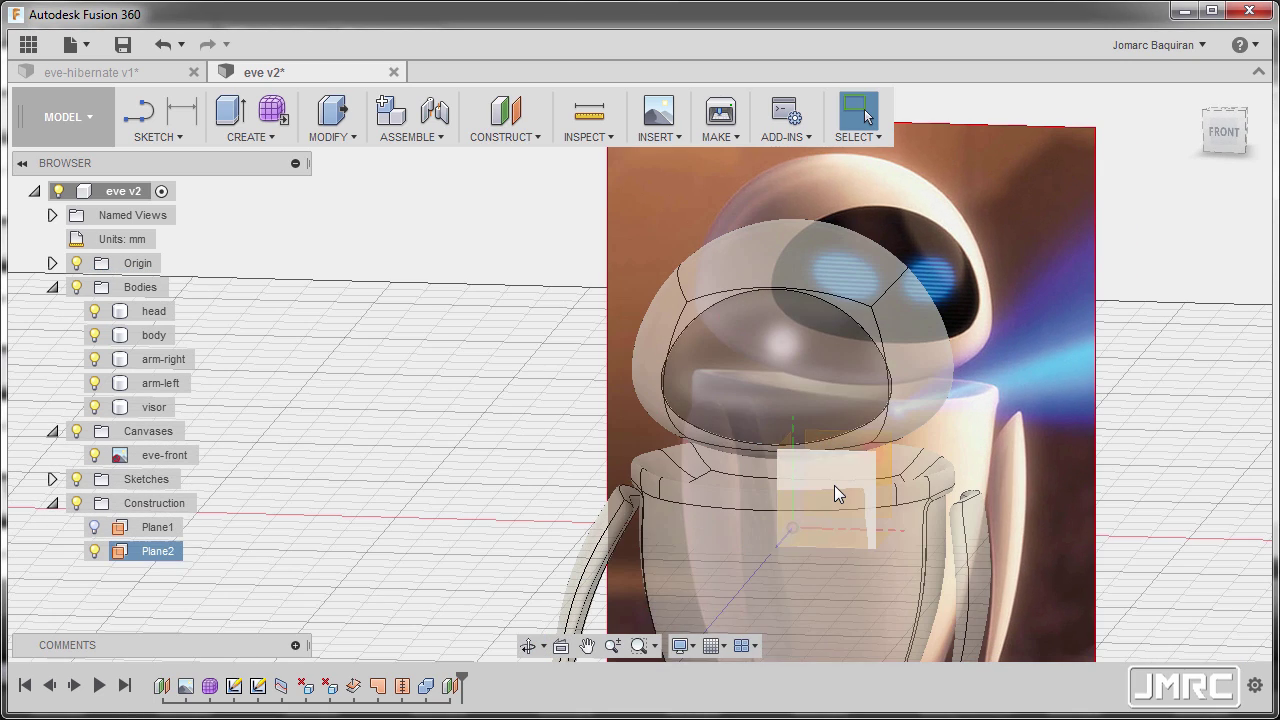
pyautogui.scroll(2, 834, 485)
pyautogui.press('Escape')
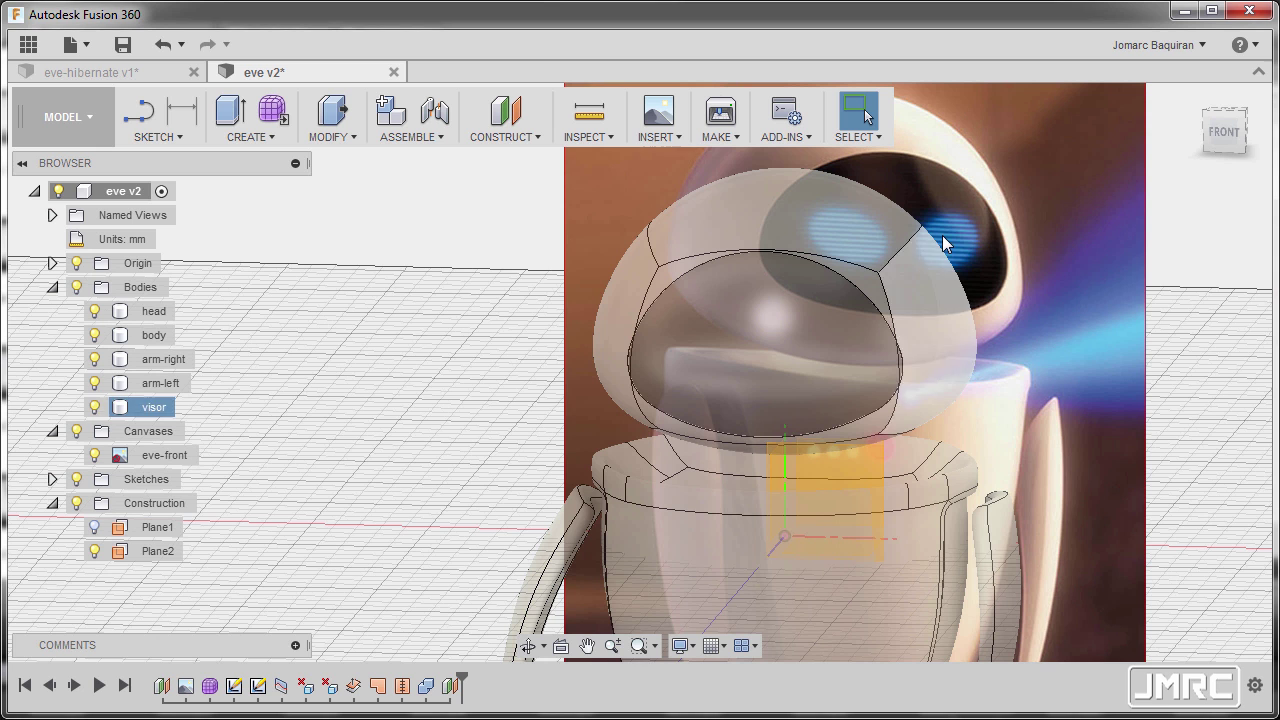
pyautogui.click(857, 466)
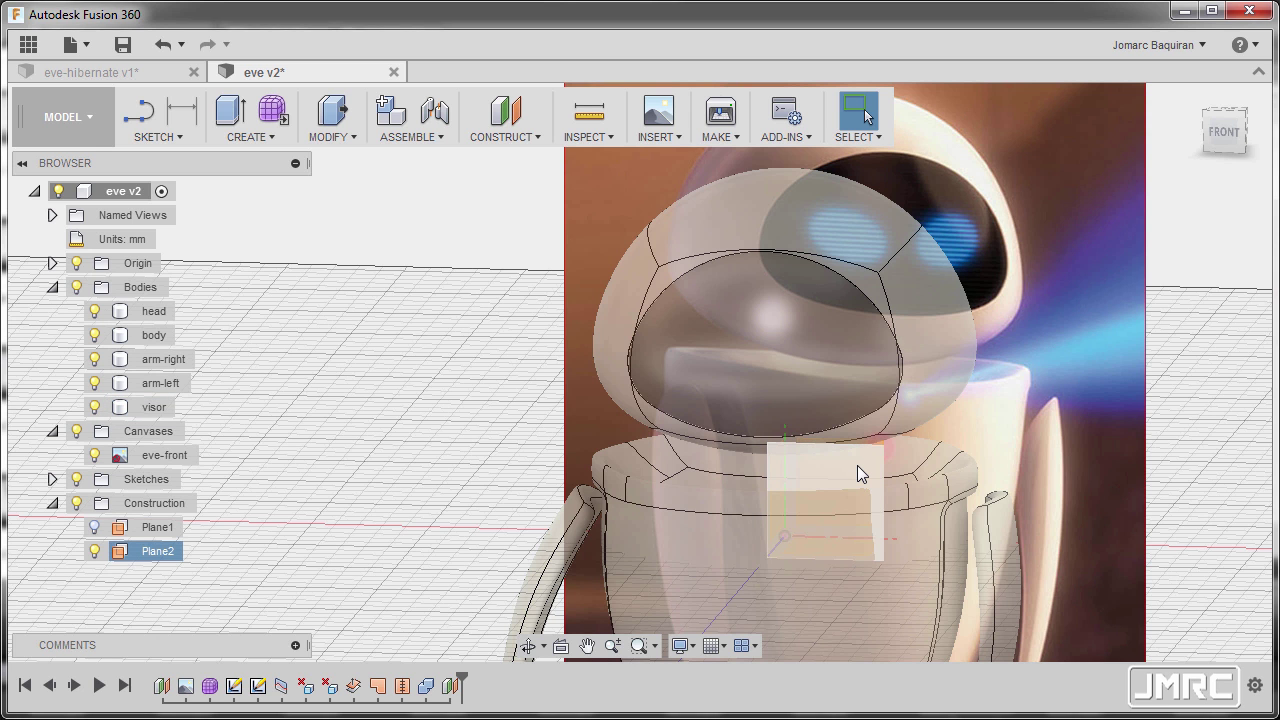
pyautogui.click(857, 466)
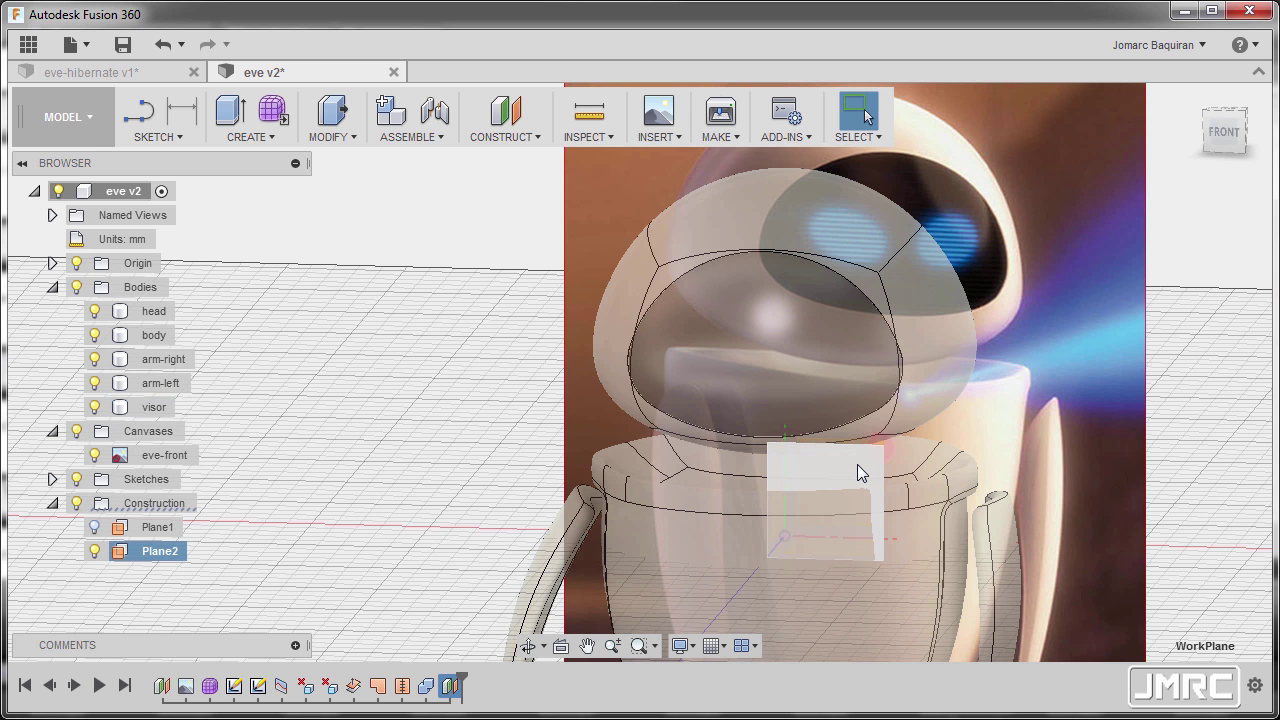
pyautogui.rightClick(857, 464)
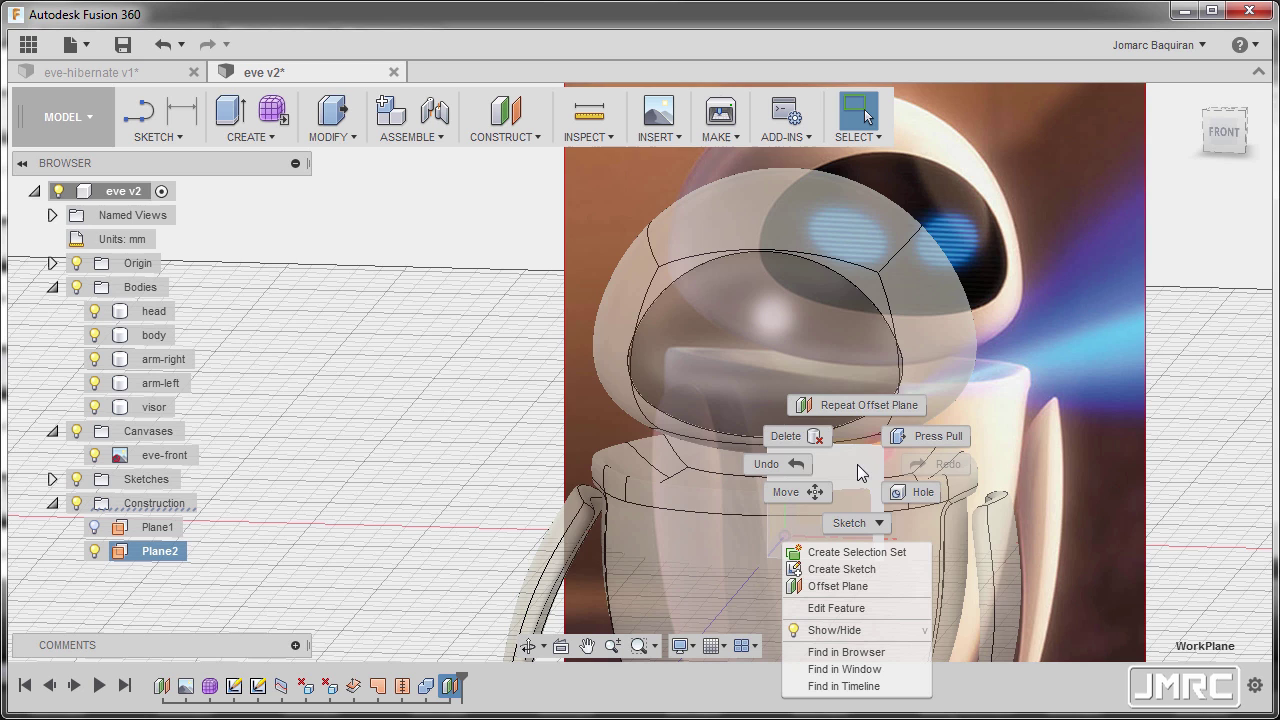
pyautogui.click(842, 569)
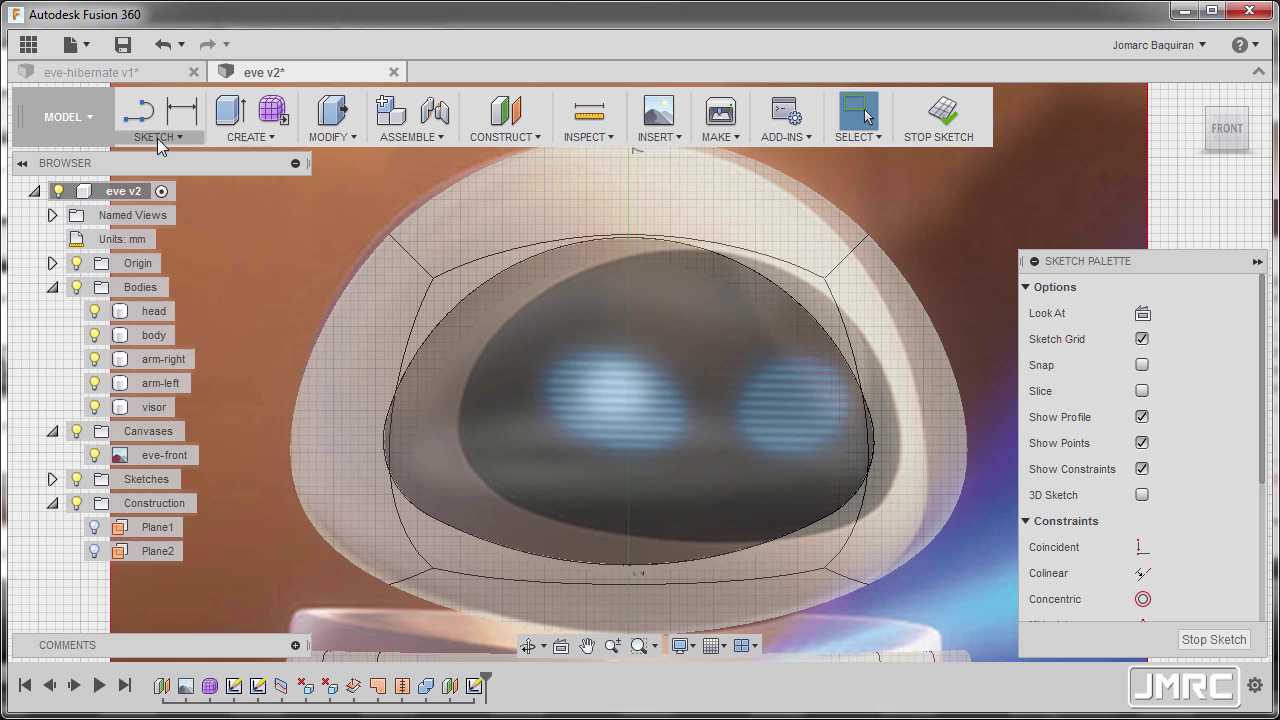
# Draw a tilted ellipse and move it onto the right-hand glowing eye.
pyautogui.click(157, 140)
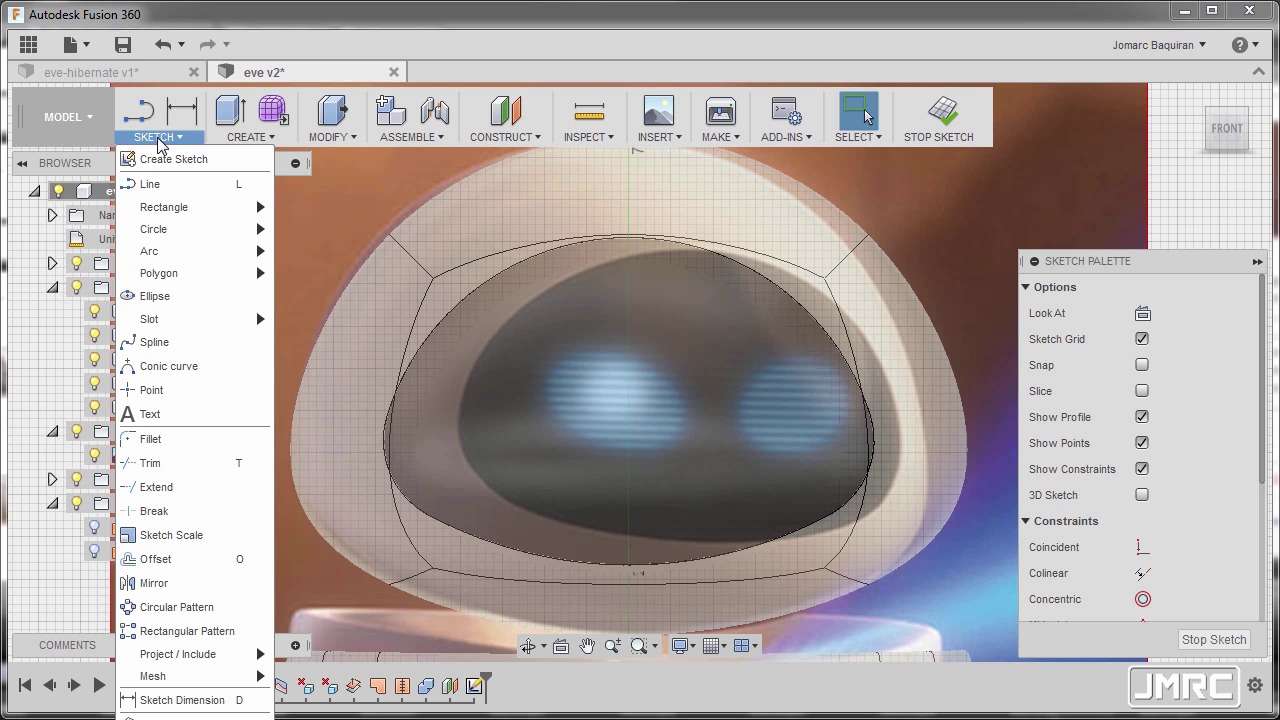
pyautogui.click(197, 298)
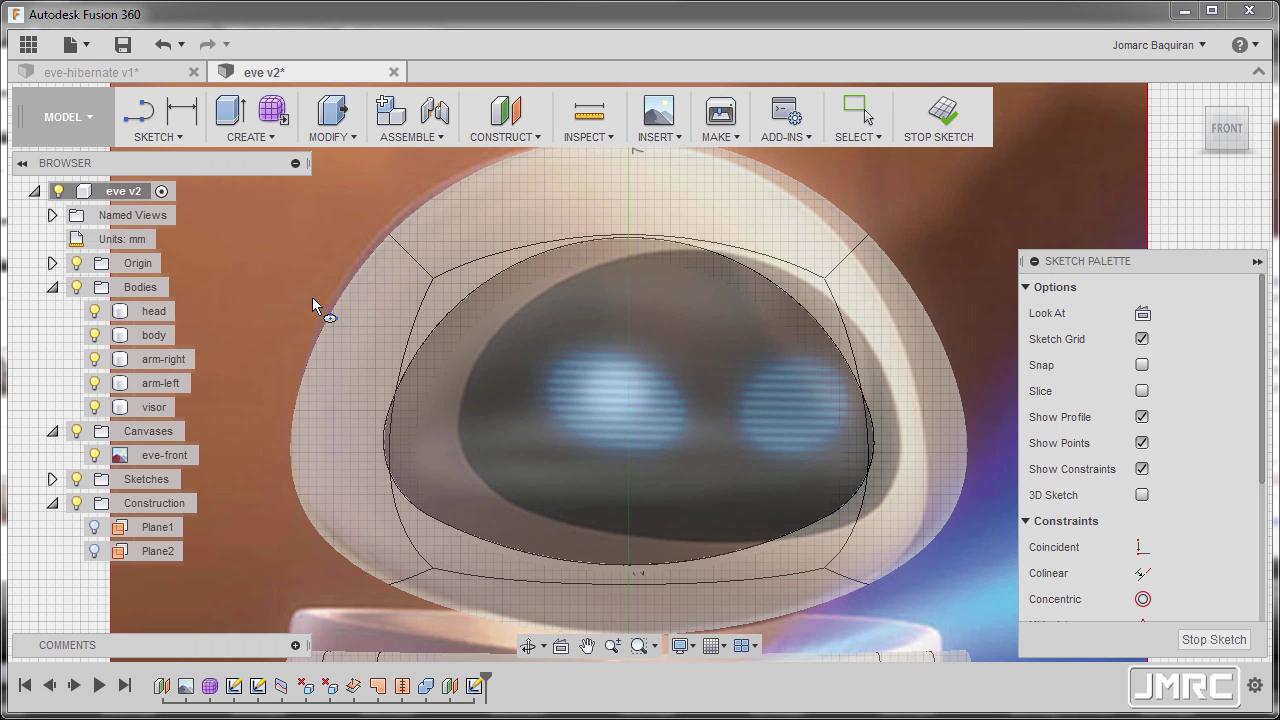
pyautogui.click(694, 415)
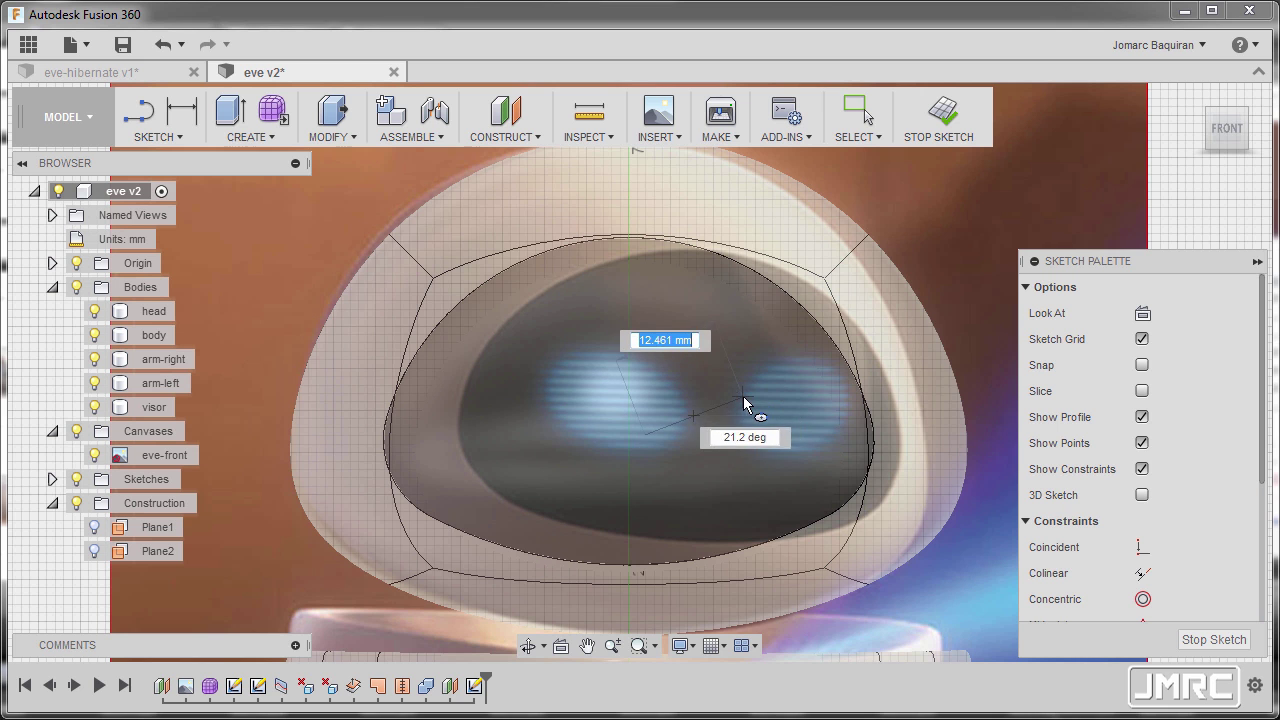
pyautogui.click(746, 396)
pyautogui.click(737, 385)
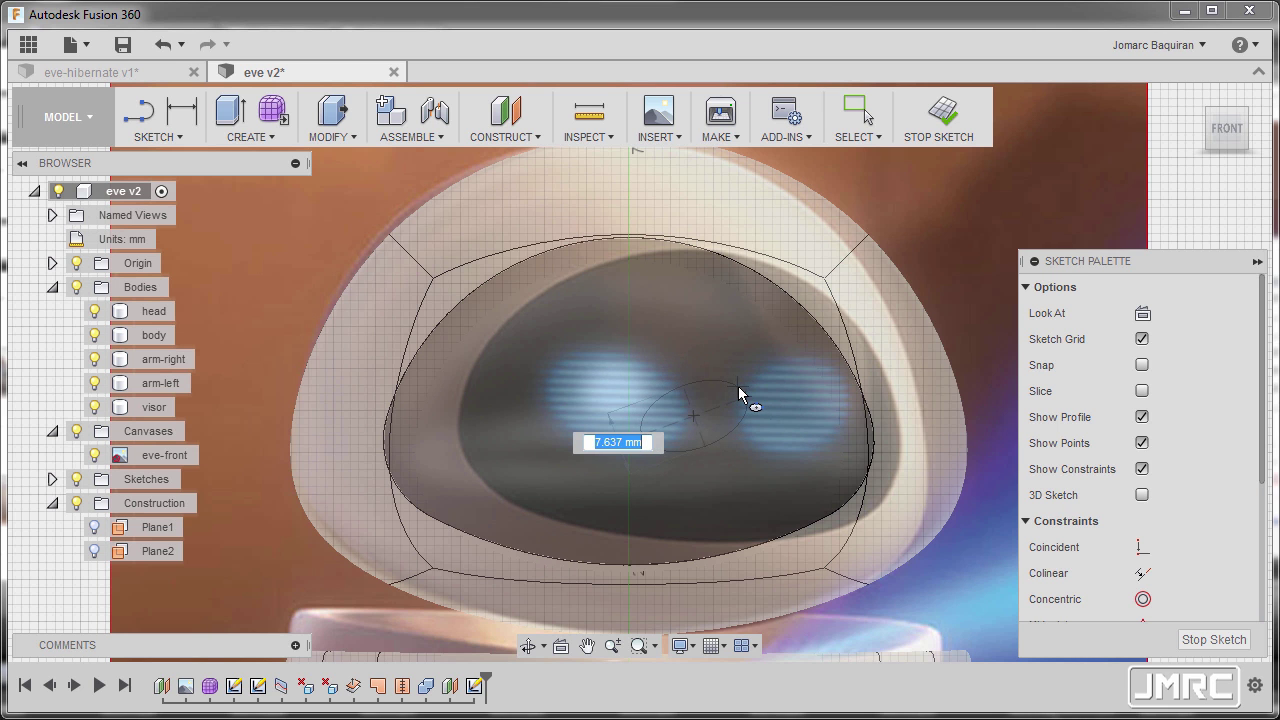
pyautogui.press('Escape')
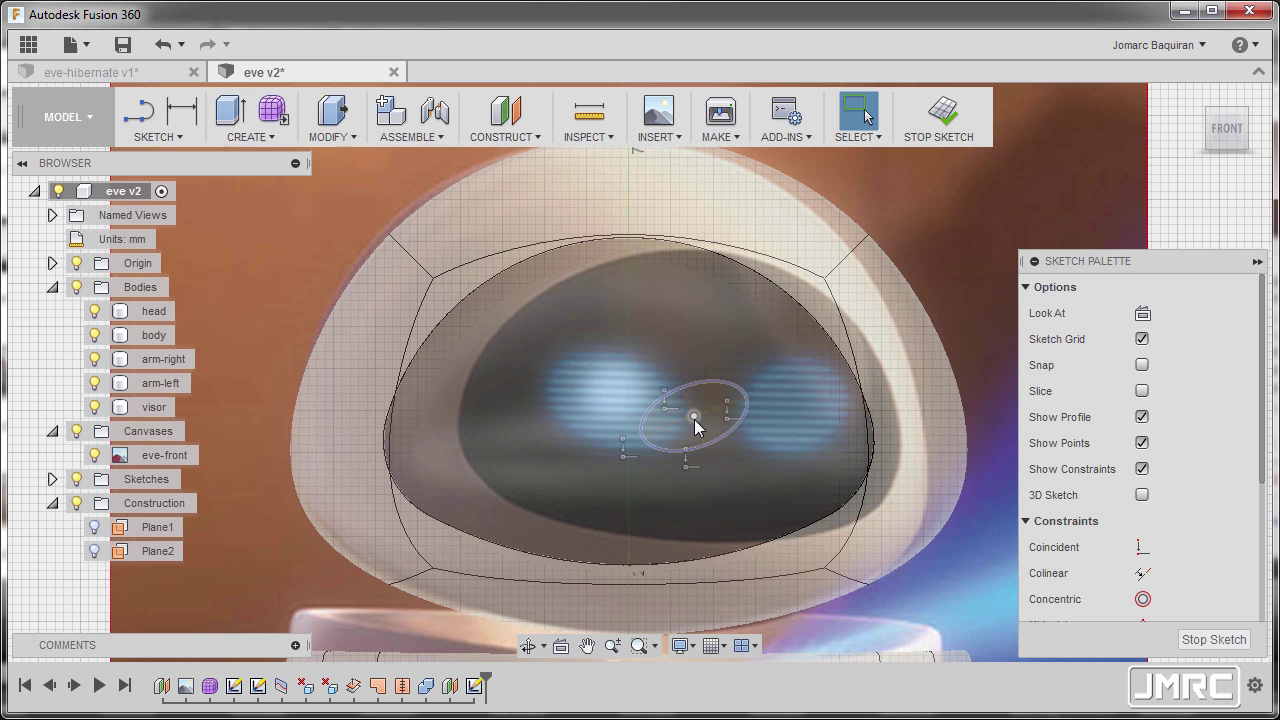
pyautogui.moveTo(694, 417); pyautogui.dragTo(746, 396)
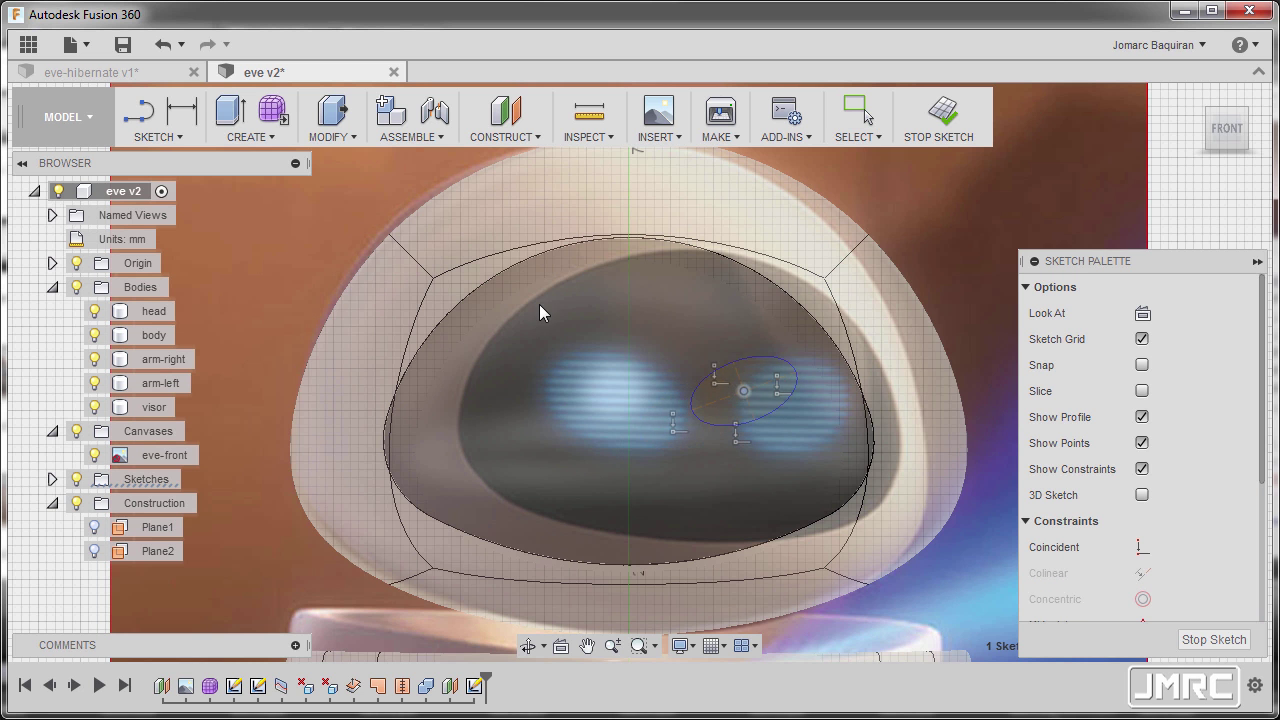
# Draw a vertical construction centre line from the sketch origin to the top of the head.
pyautogui.scroll(-4, 559, 303)
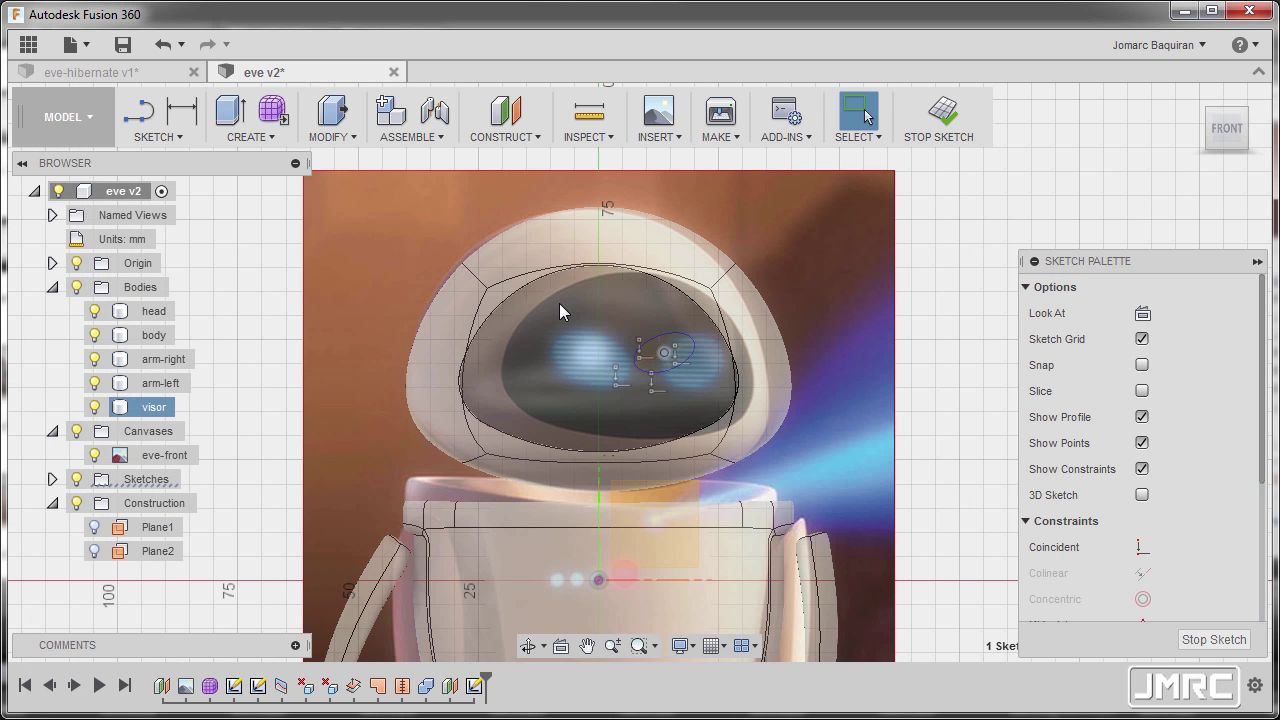
pyautogui.press('l')
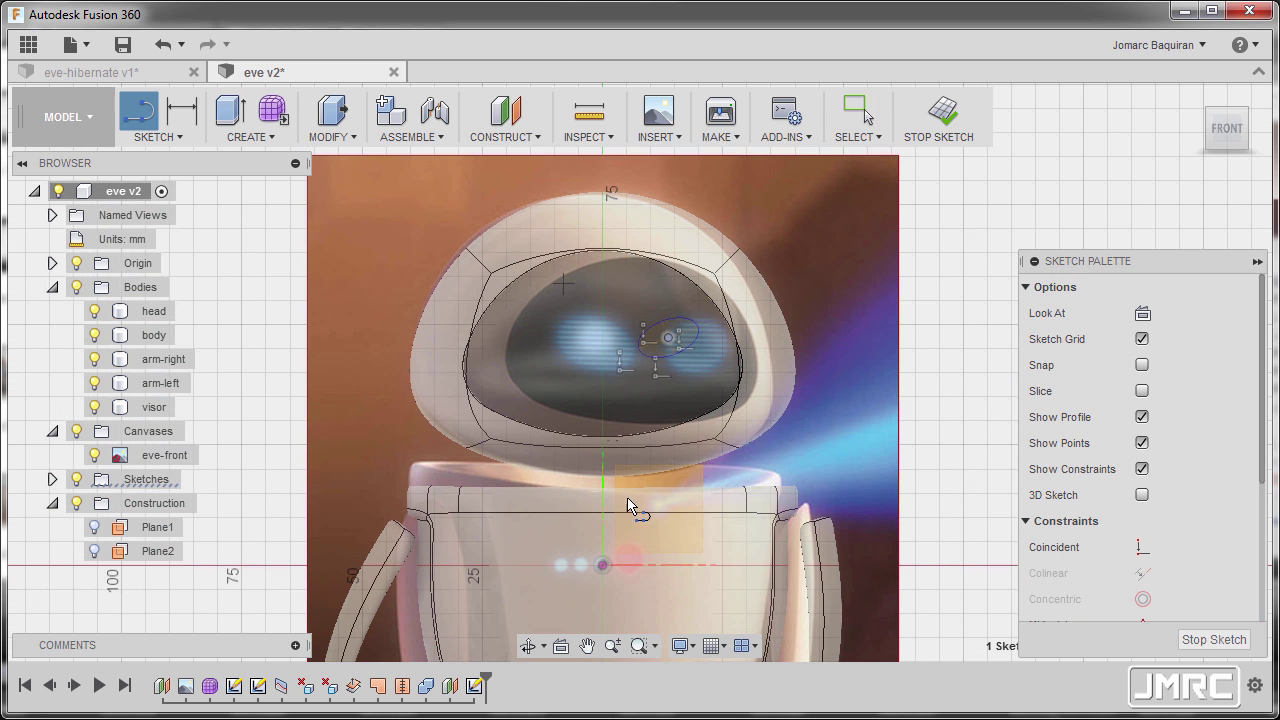
pyautogui.click(603, 566)
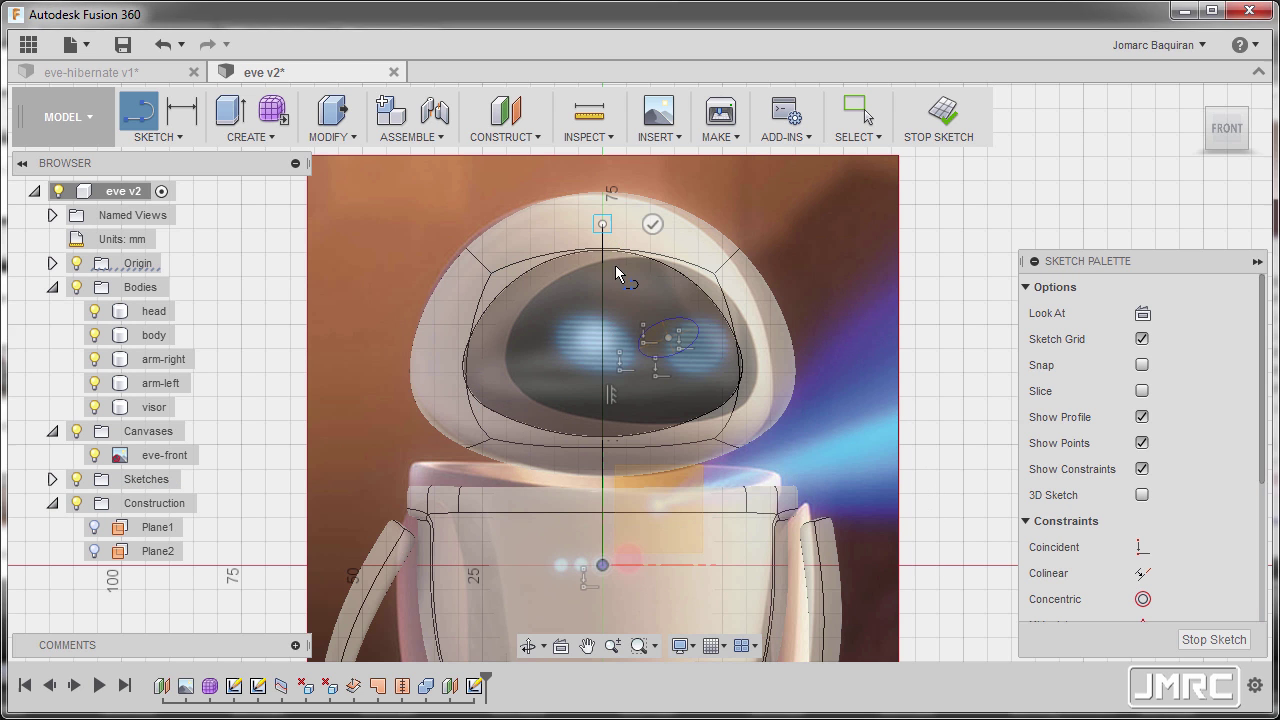
pyautogui.click(604, 224)
pyautogui.scroll(3, 600, 290)
pyautogui.press('Escape')
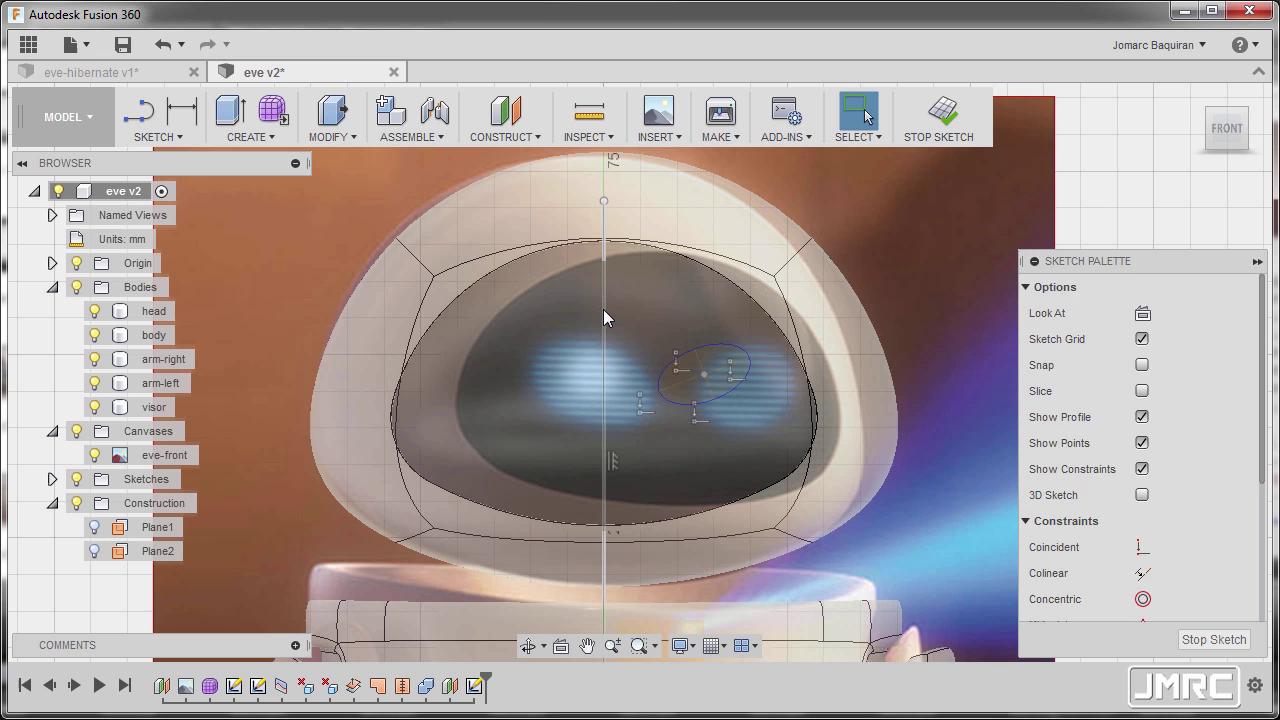
pyautogui.click(603, 317)
pyautogui.press('x')
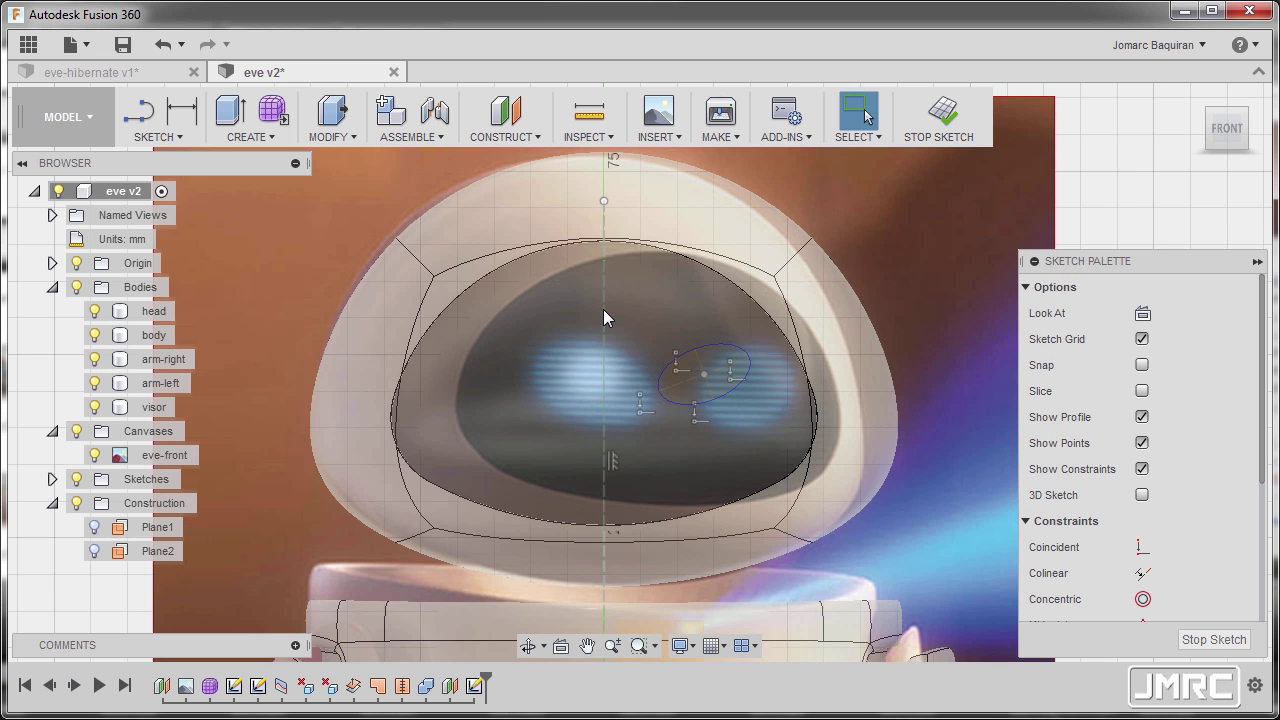
# Mirror the eye ellipse across the centre line with SMI, then nudge both eyes closer.
pyautogui.scroll(1, 604, 311)
pyautogui.write('s')
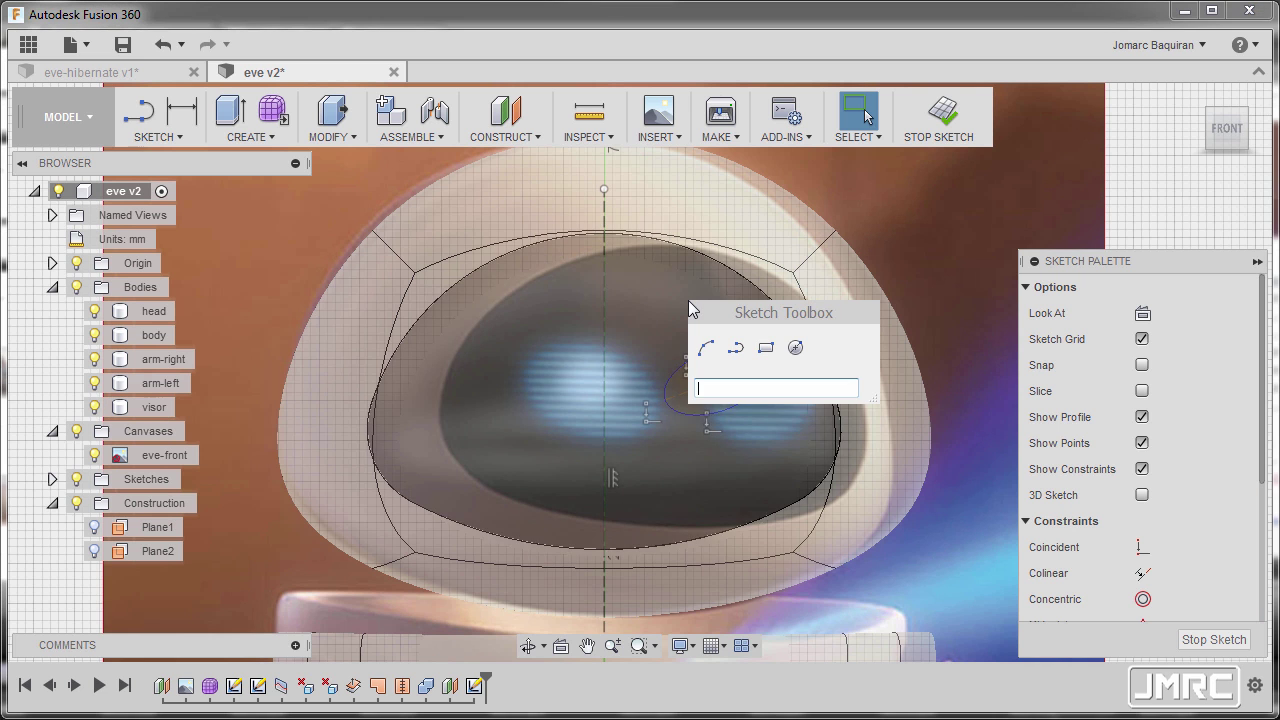
pyautogui.write('mi')
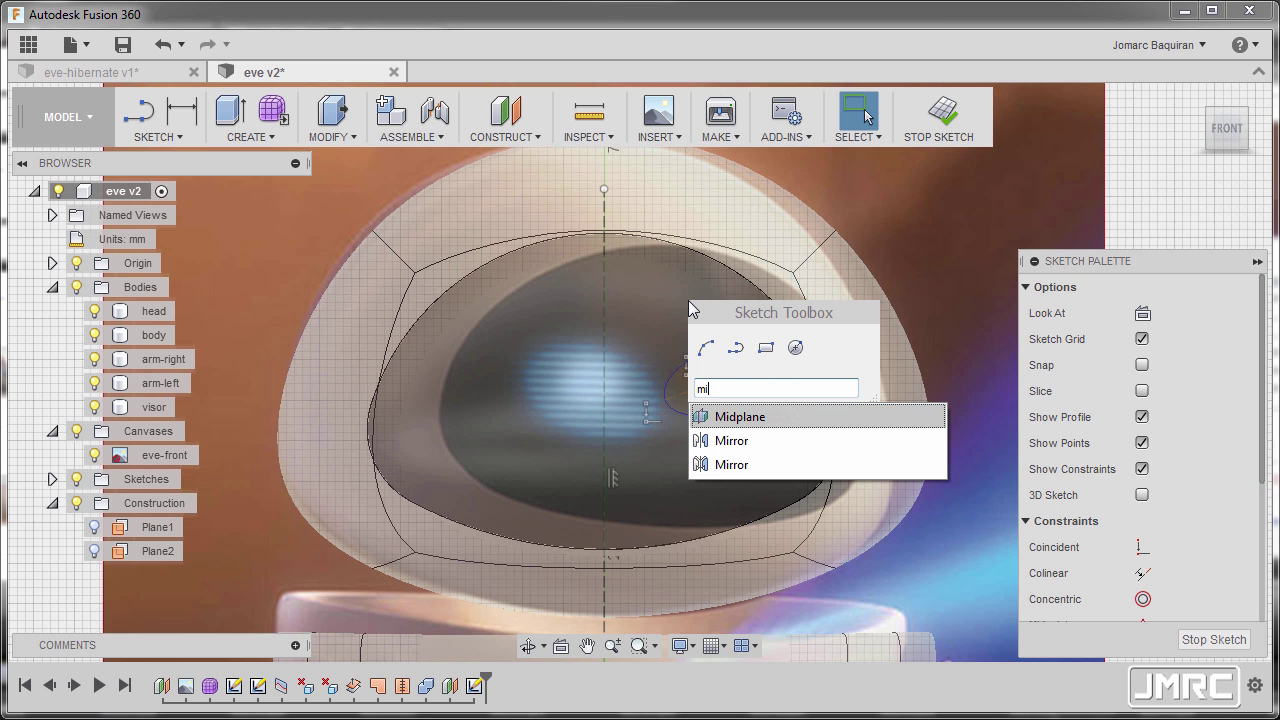
pyautogui.click(752, 442)
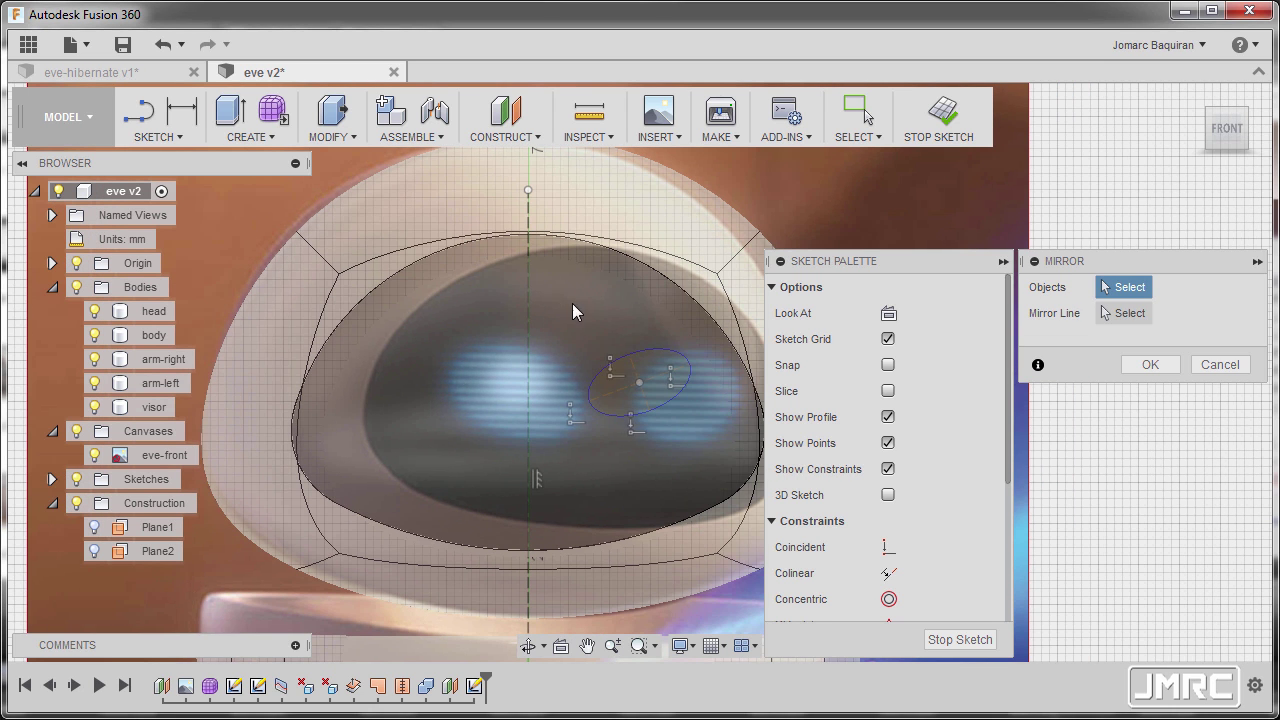
pyautogui.moveTo(572, 303); pyautogui.dragTo(716, 448)
pyautogui.click(1139, 318)
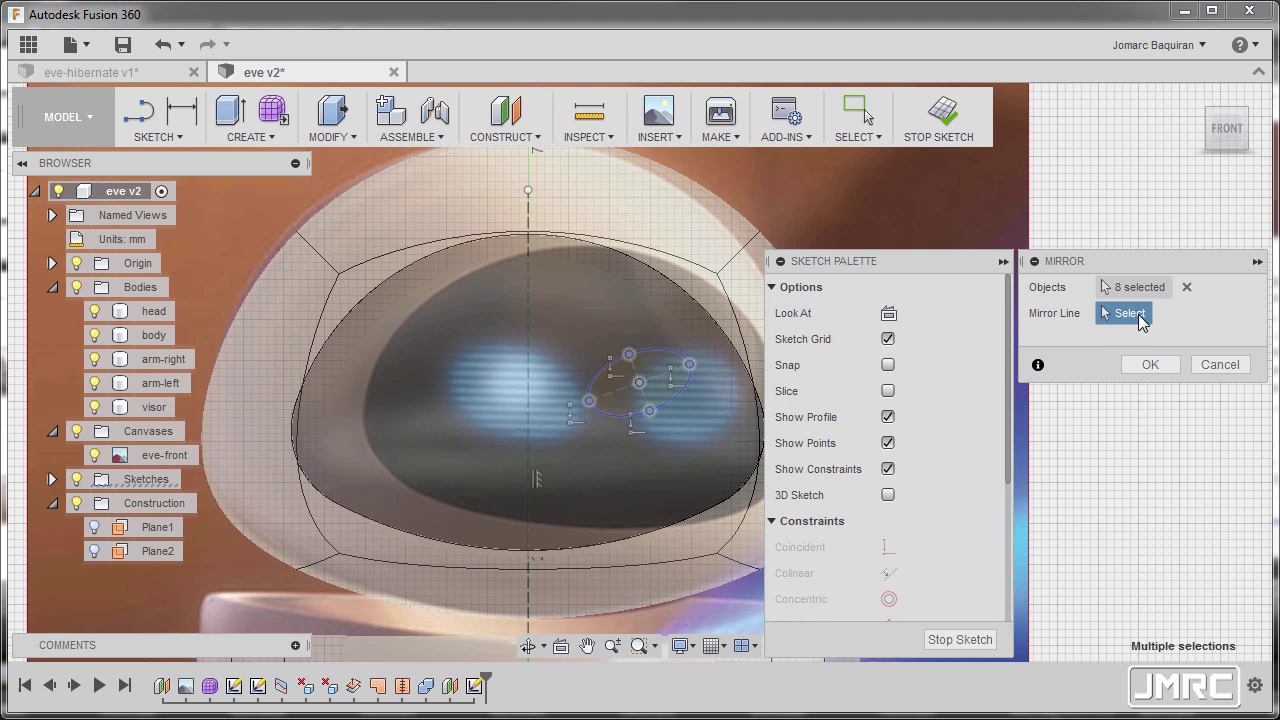
pyautogui.click(531, 390)
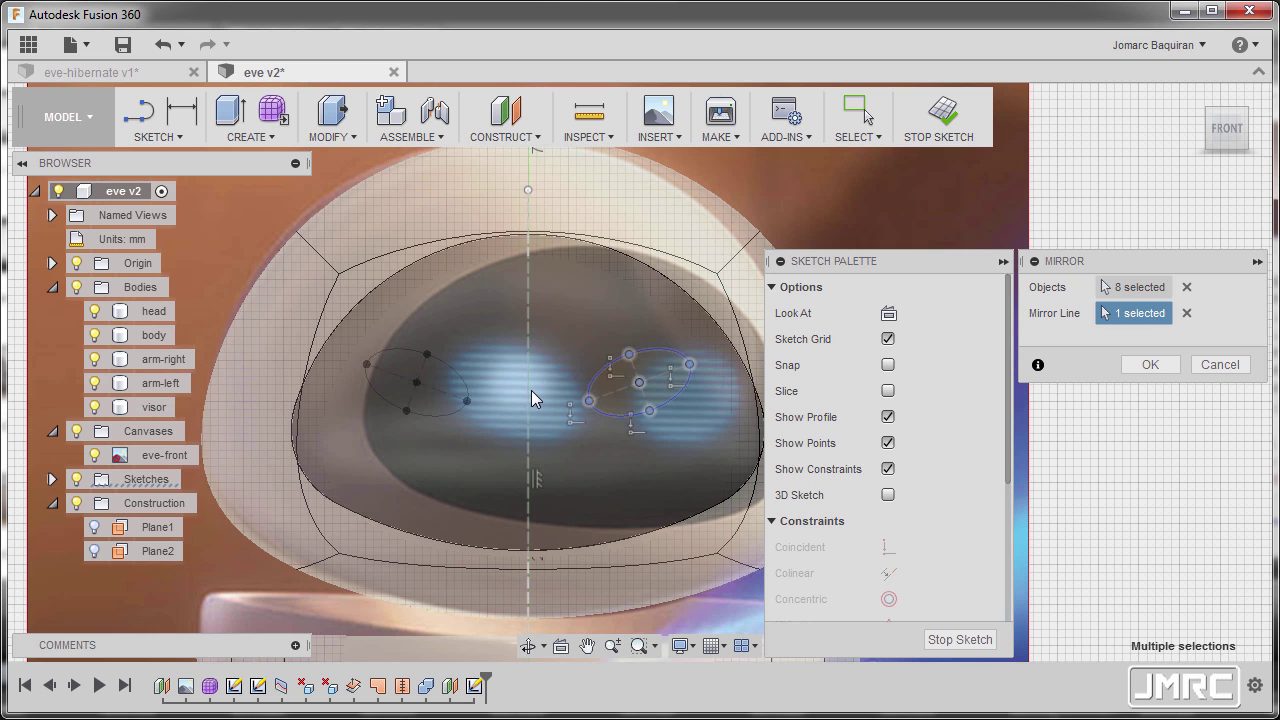
pyautogui.click(1150, 364)
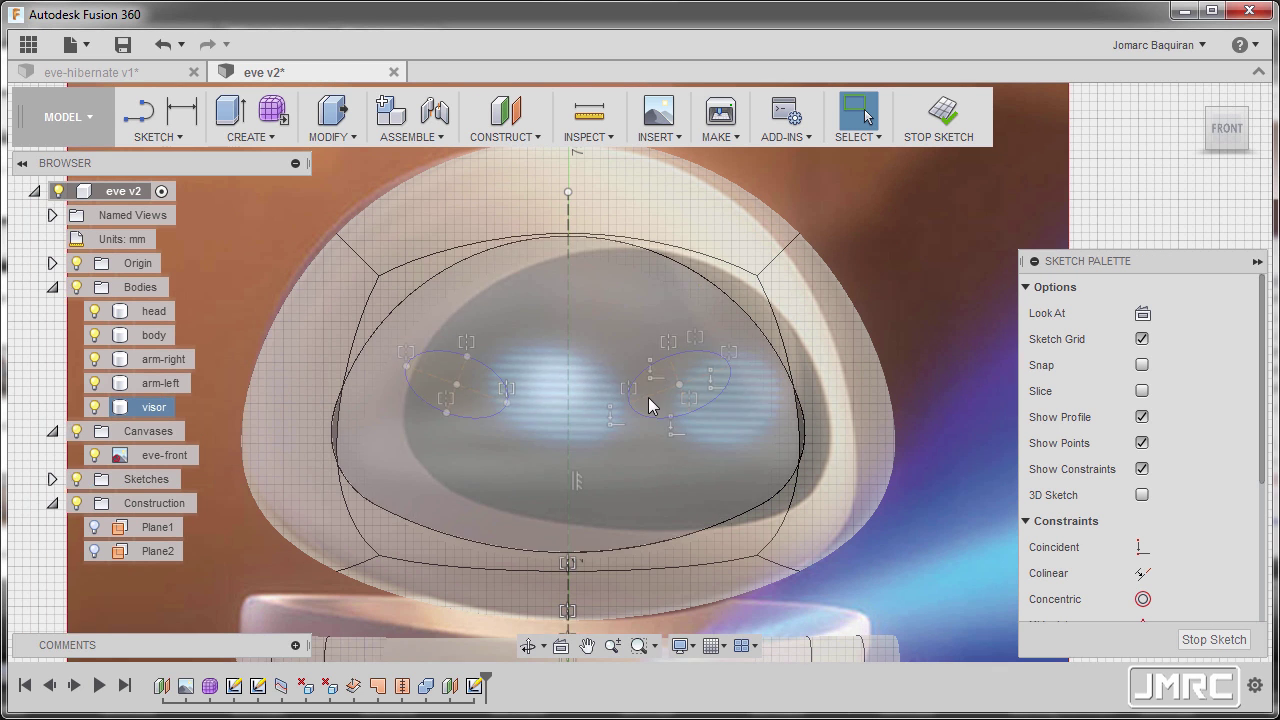
pyautogui.moveTo(706, 390)
pyautogui.mouseDown()
pyautogui.moveTo(673, 387)
pyautogui.moveTo(738, 358)
pyautogui.moveTo(686, 371)
pyautogui.mouseUp()
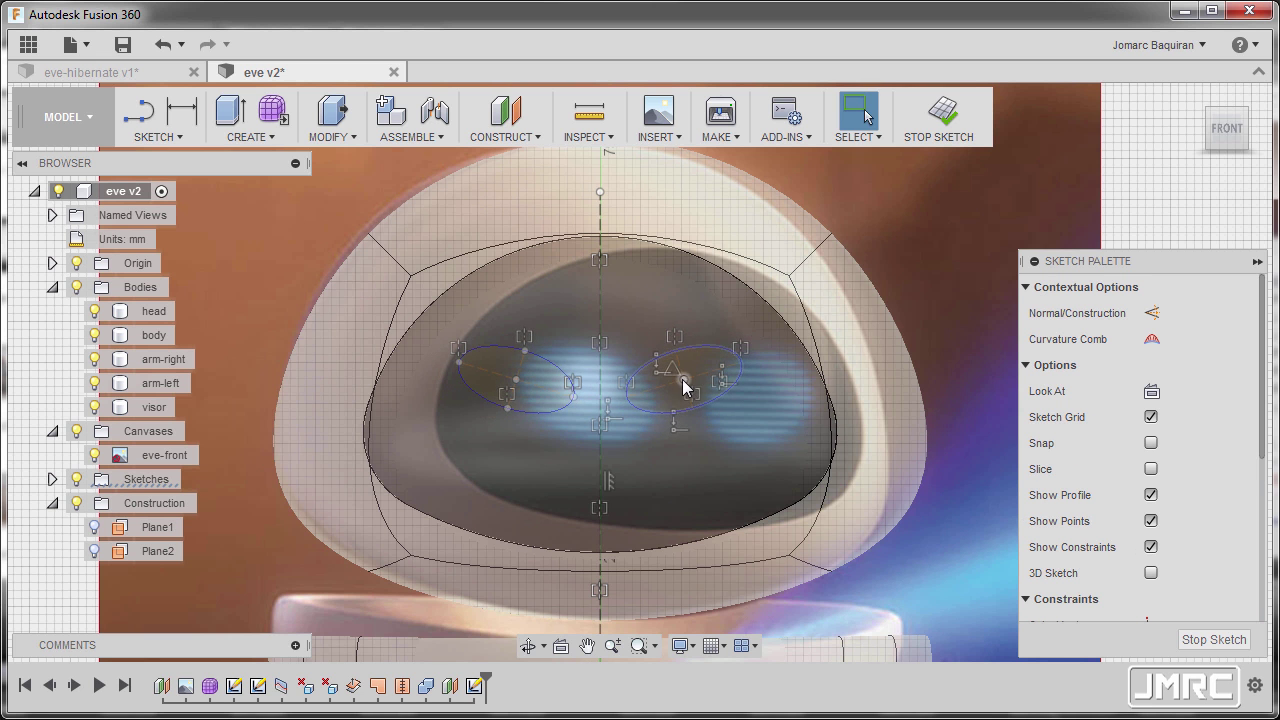
pyautogui.click(685, 379)
pyautogui.scroll(3, 697, 388)
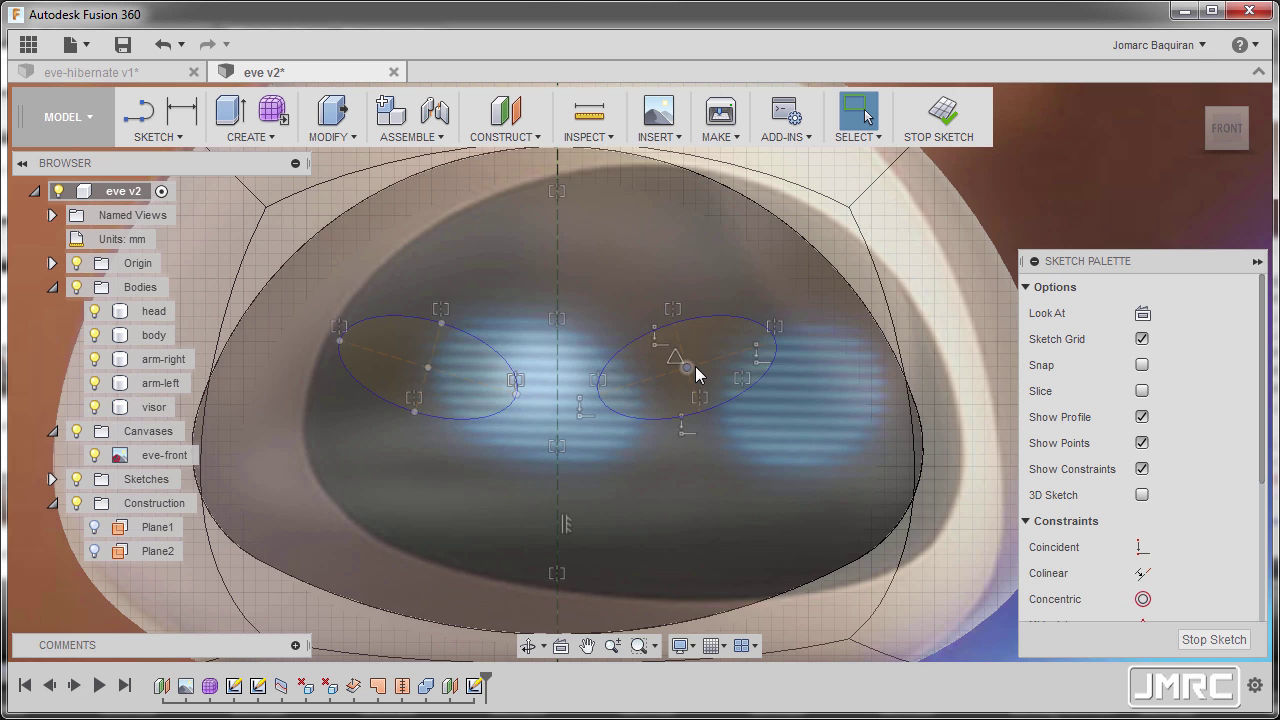
pyautogui.scroll(-5, 698, 368)
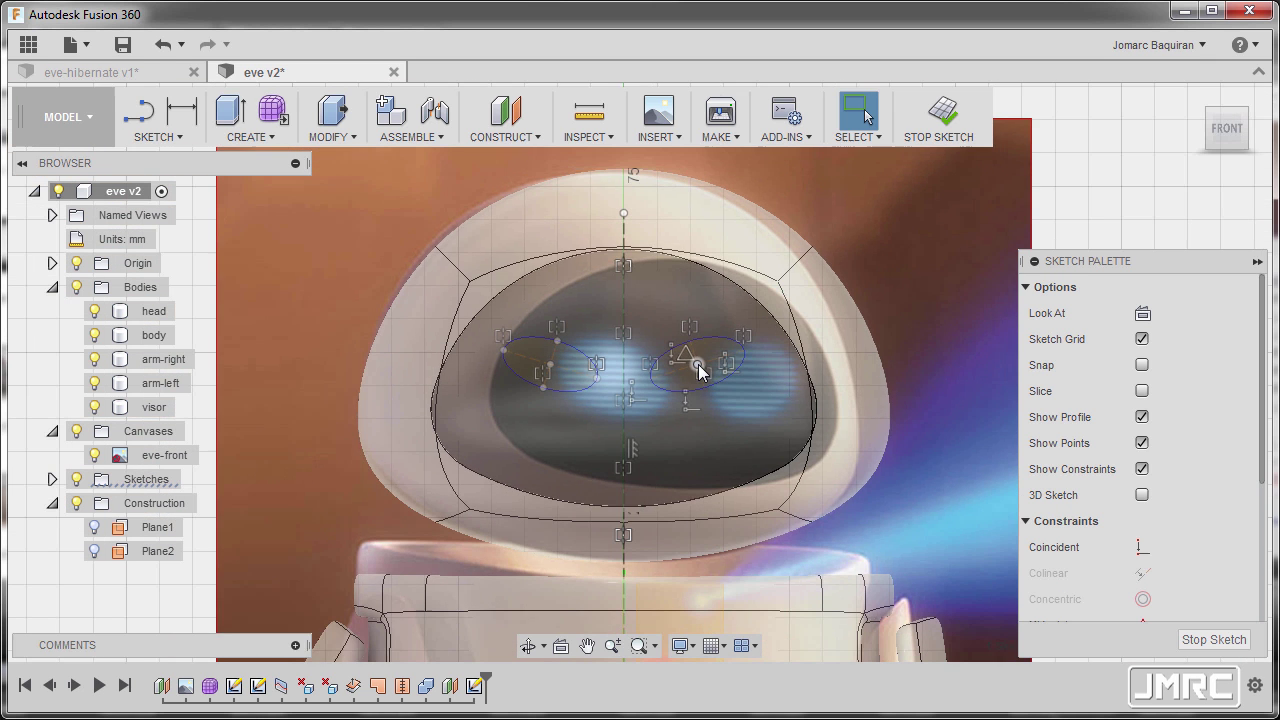
pyautogui.scroll(-2, 678, 372)
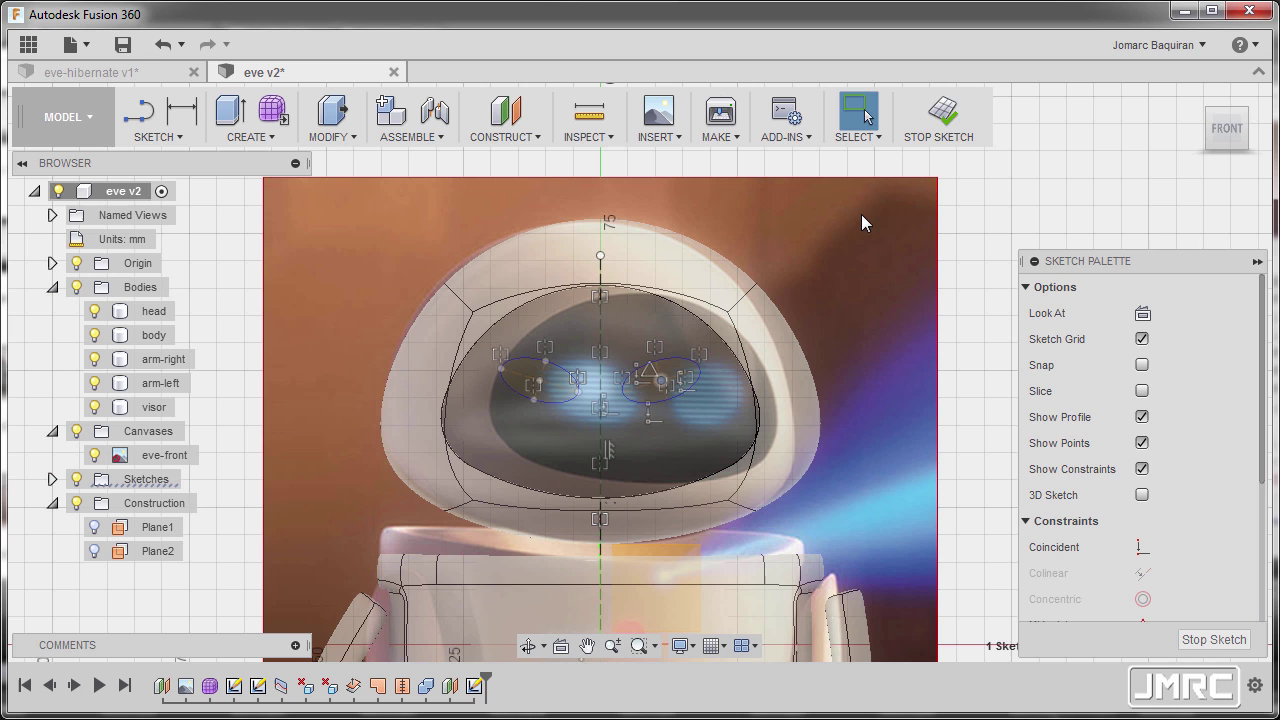
# Finish the eye sketch and extrude both eye ellipses as a New Body.
pyautogui.click(960, 133)
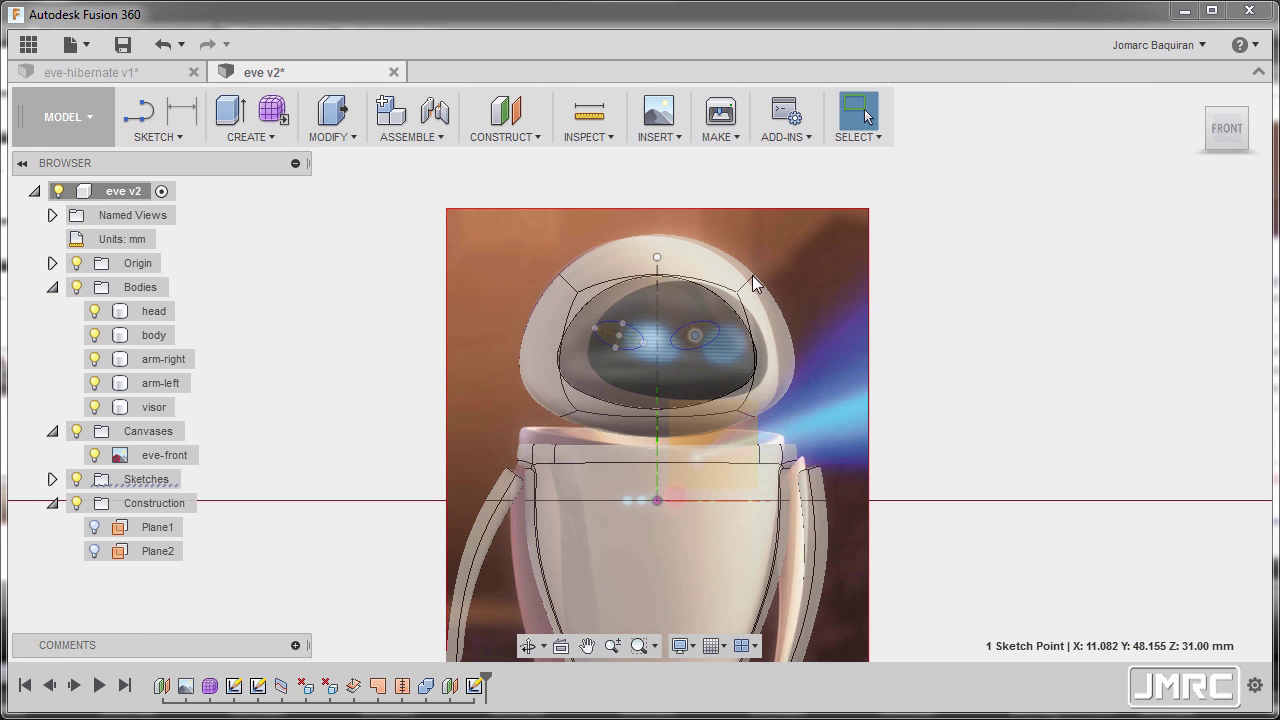
pyautogui.press('e')
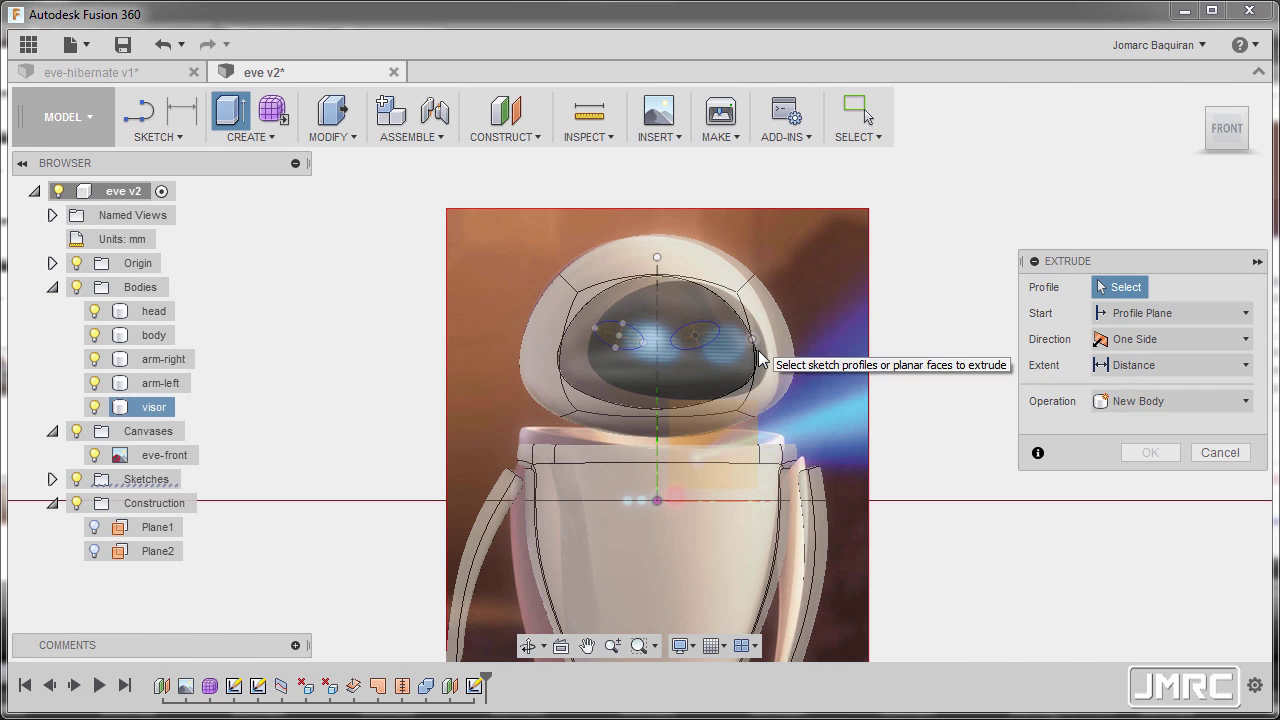
pyautogui.keyDown('shift'); pyautogui.moveTo(758, 342); pyautogui.dragTo(508, 445, button='middle'); pyautogui.keyUp('shift')
pyautogui.scroll(5, 508, 445)
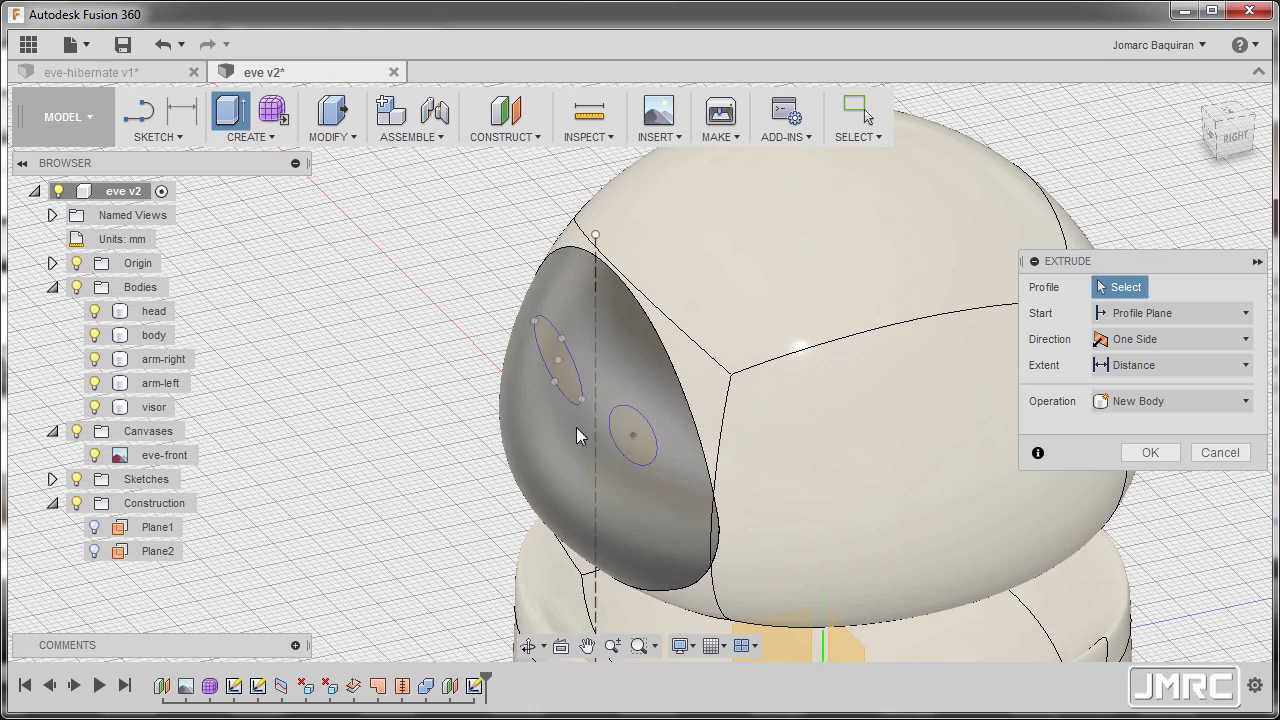
pyautogui.click(633, 432)
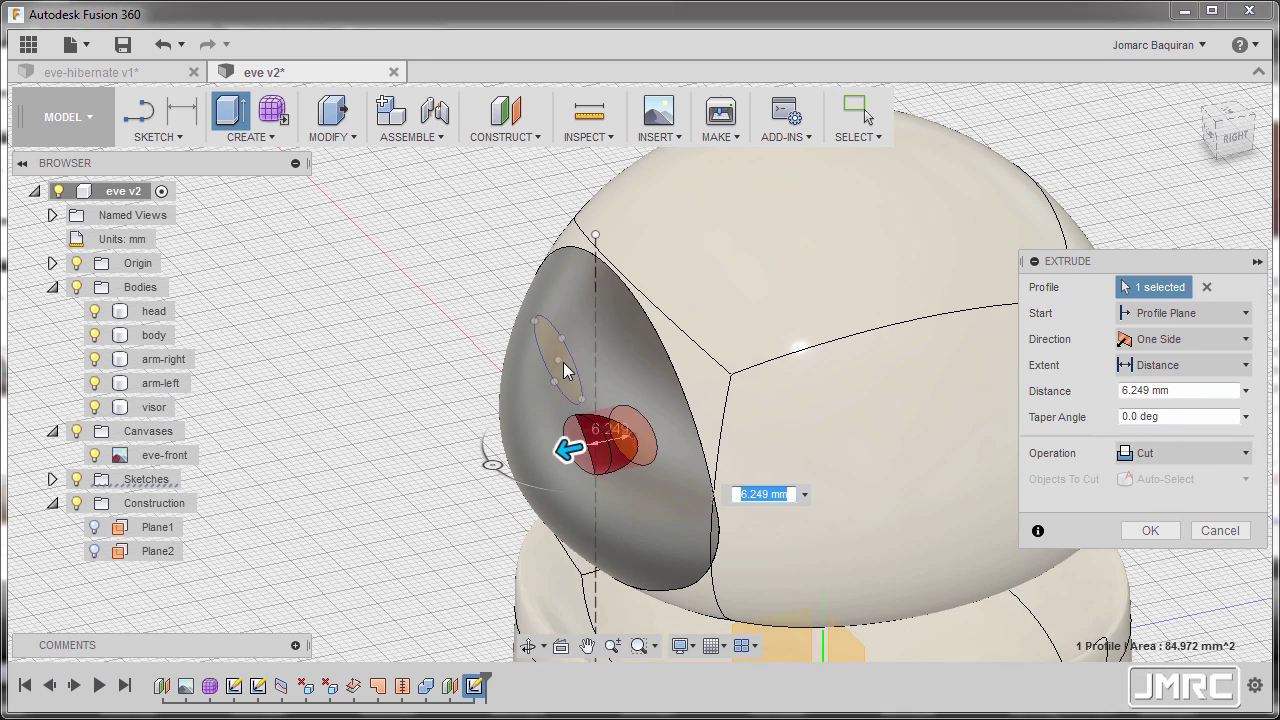
pyautogui.click(562, 362)
pyautogui.keyDown('shift'); pyautogui.moveTo(562, 362); pyautogui.dragTo(659, 345, button='middle'); pyautogui.keyUp('shift')
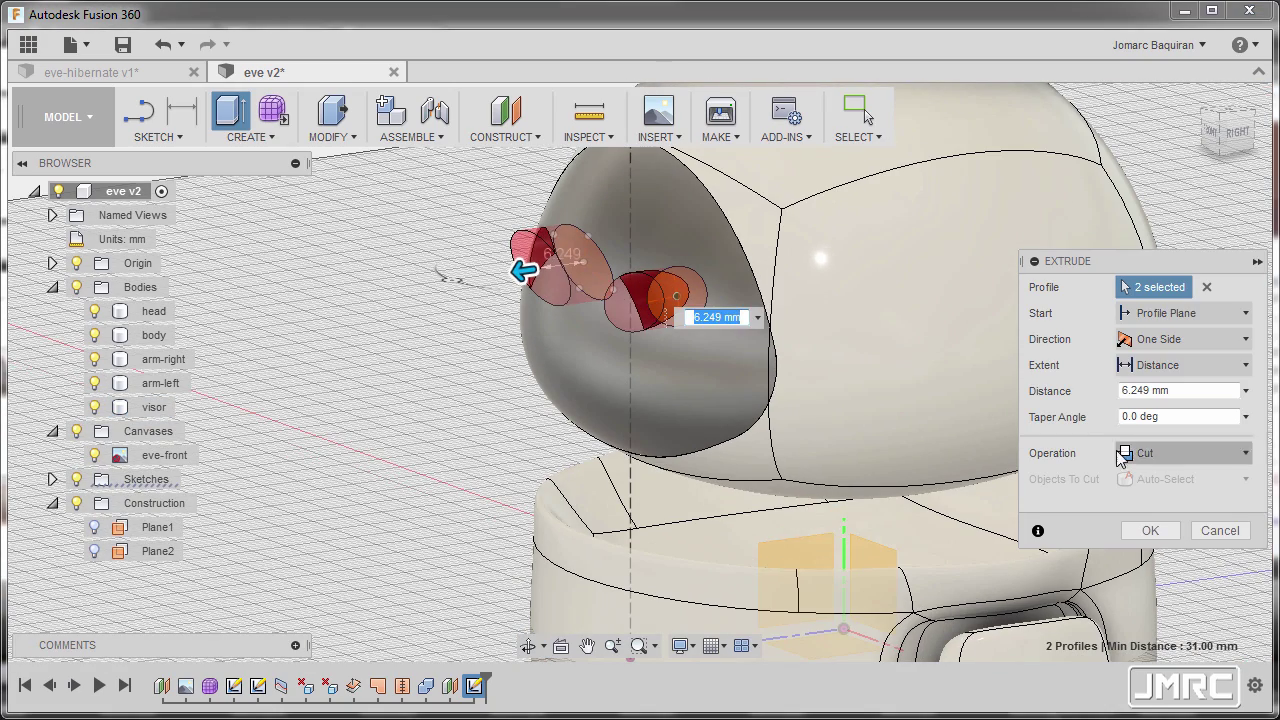
pyautogui.click(1172, 456)
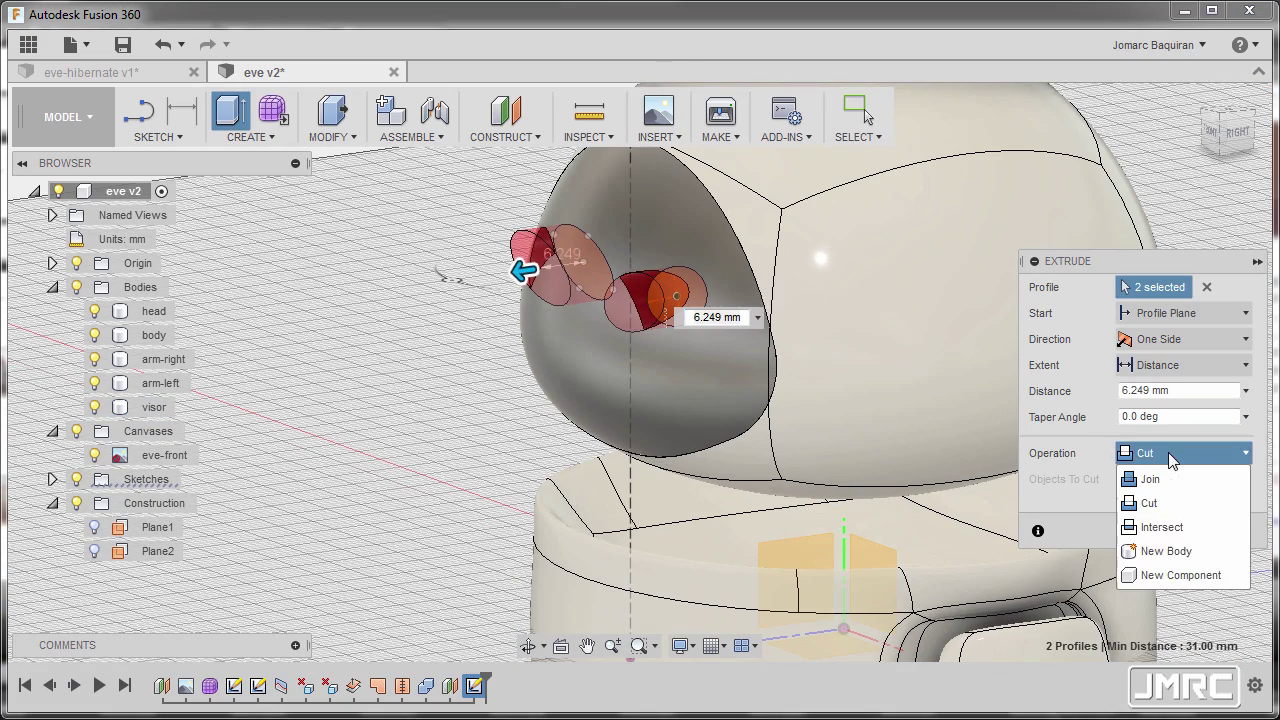
pyautogui.click(1186, 553)
# Hide the visor and set the eye extrusion to 2 mm, creating Body12 and Body13.
pyautogui.scroll(3, 557, 286)
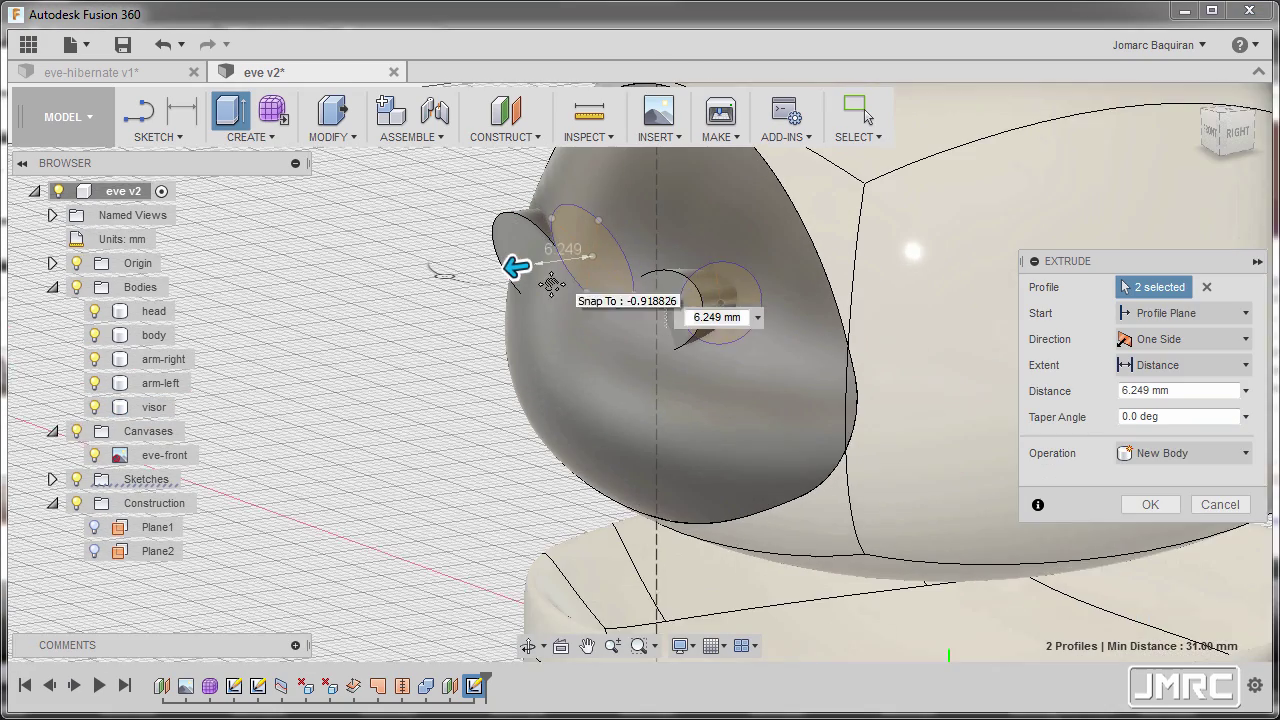
pyautogui.moveTo(557, 286); pyautogui.dragTo(532, 300, button='middle')
pyautogui.keyDown('shift'); pyautogui.moveTo(609, 323); pyautogui.dragTo(563, 323, button='middle'); pyautogui.keyUp('shift')
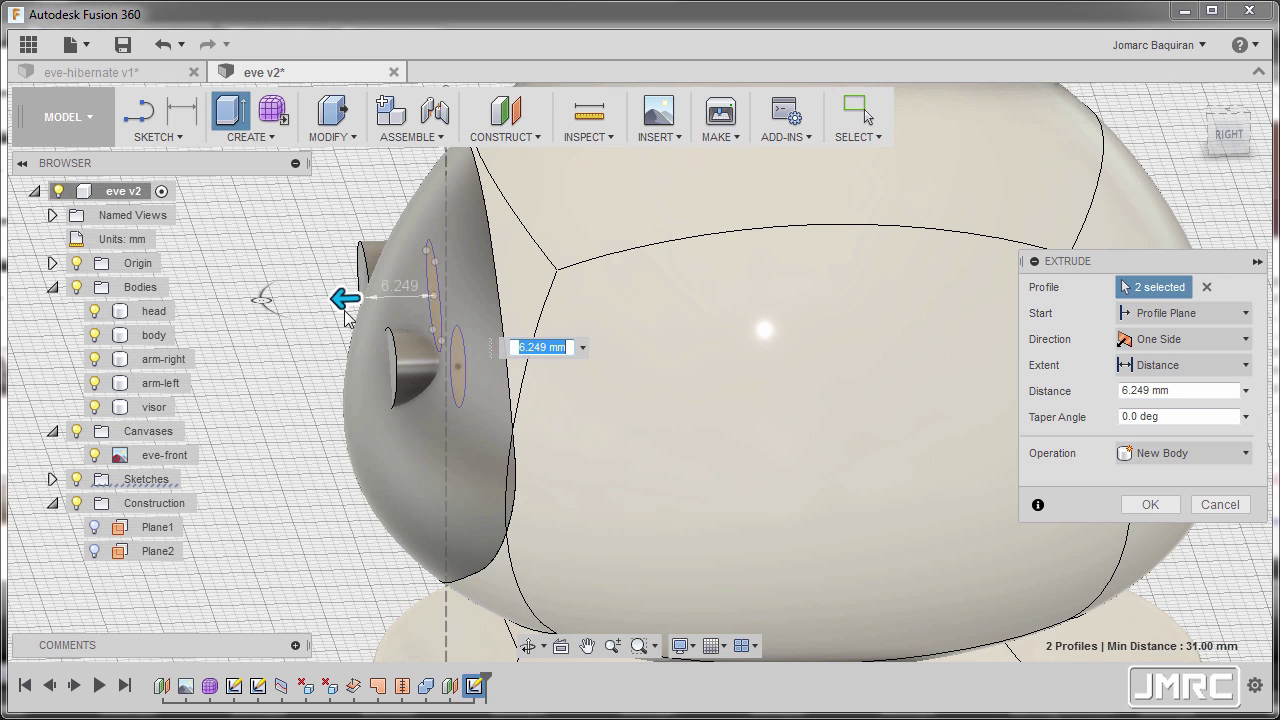
pyautogui.moveTo(336, 296); pyautogui.dragTo(372, 297)
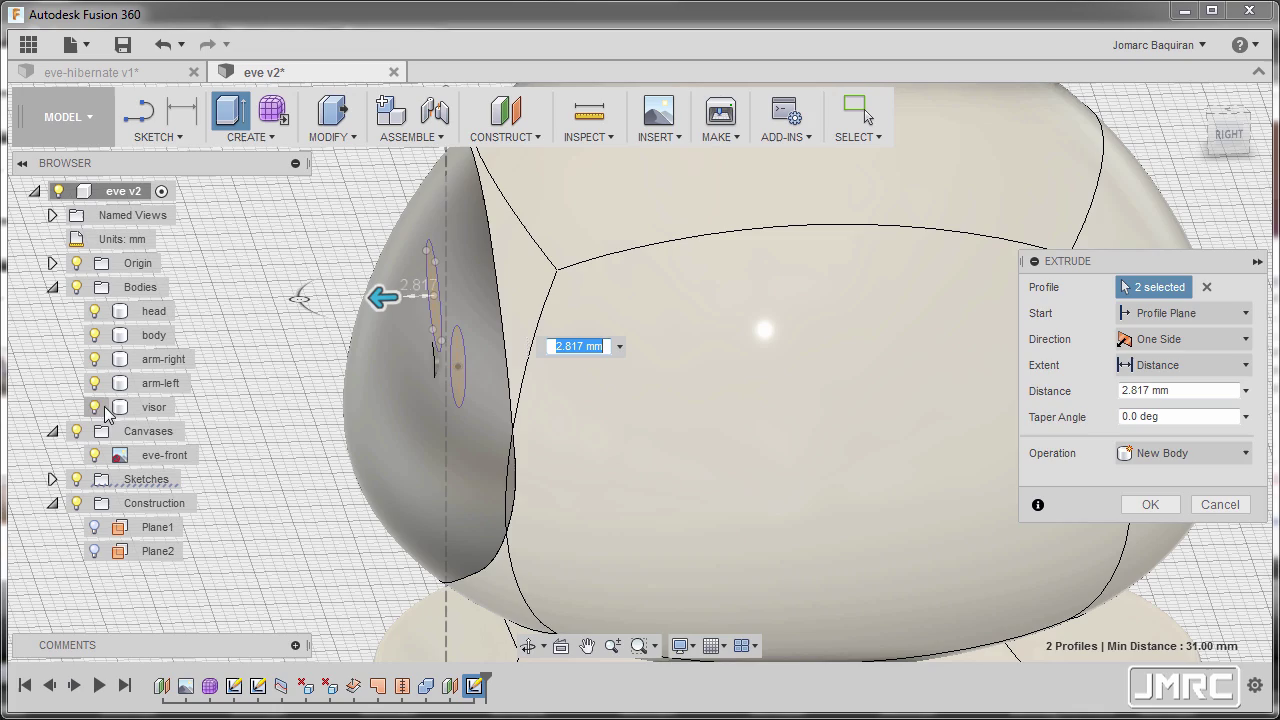
pyautogui.click(95, 408)
pyautogui.click(1245, 165)
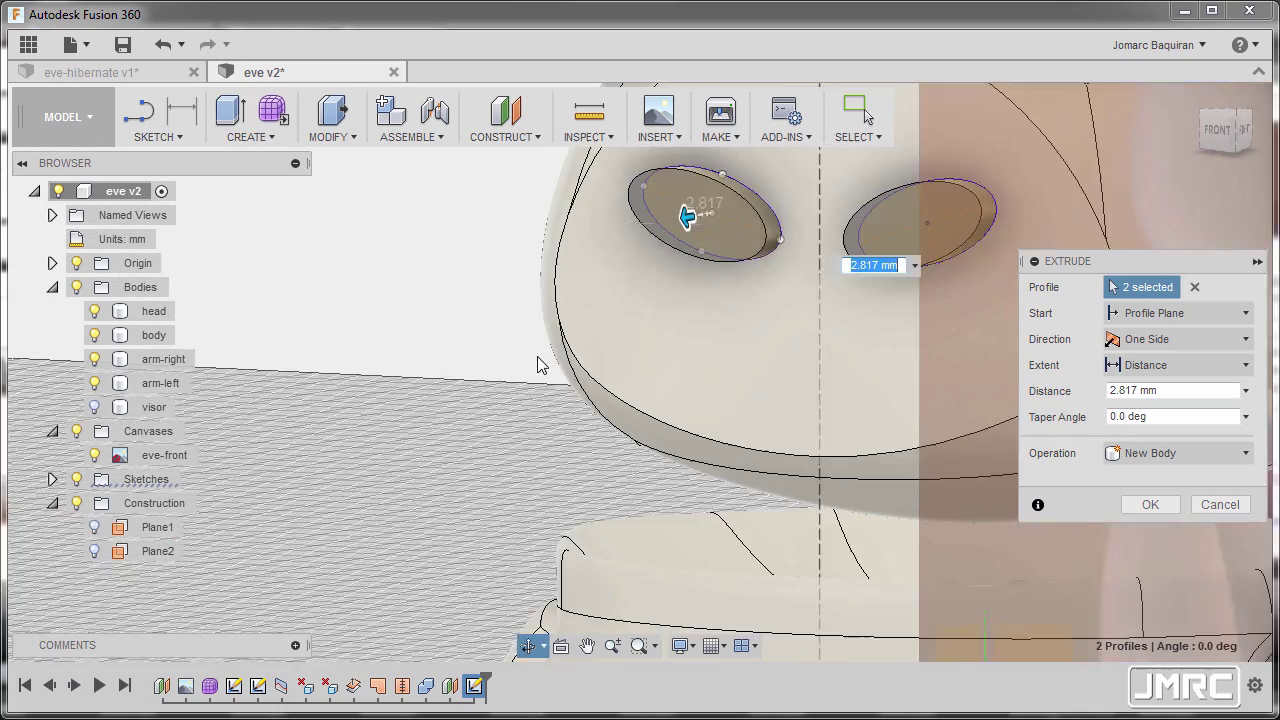
pyautogui.keyDown('shift'); pyautogui.moveTo(858, 305); pyautogui.dragTo(440, 324, button='middle'); pyautogui.keyUp('shift')
pyautogui.moveTo(515, 318); pyautogui.dragTo(528, 316)
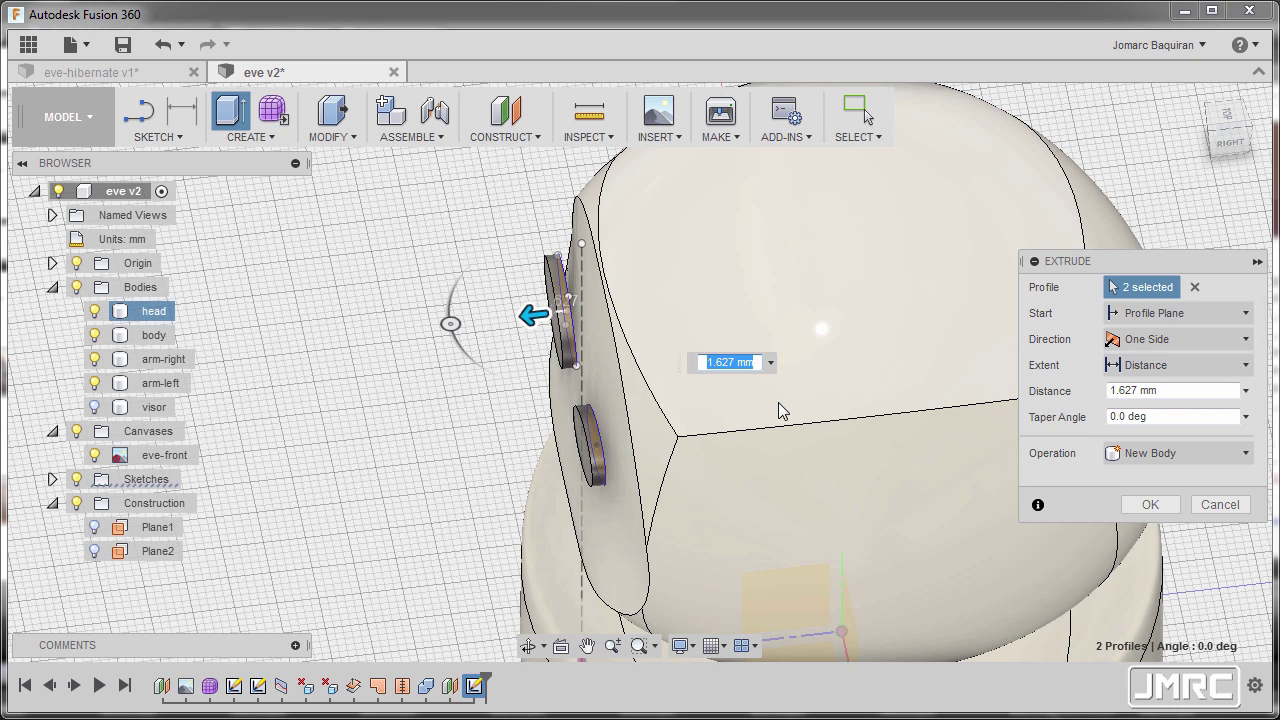
pyautogui.keyDown('shift'); pyautogui.moveTo(780, 410); pyautogui.dragTo(731, 229, button='middle'); pyautogui.keyUp('shift')
pyautogui.write('2')
pyautogui.scroll(5, 731, 229)
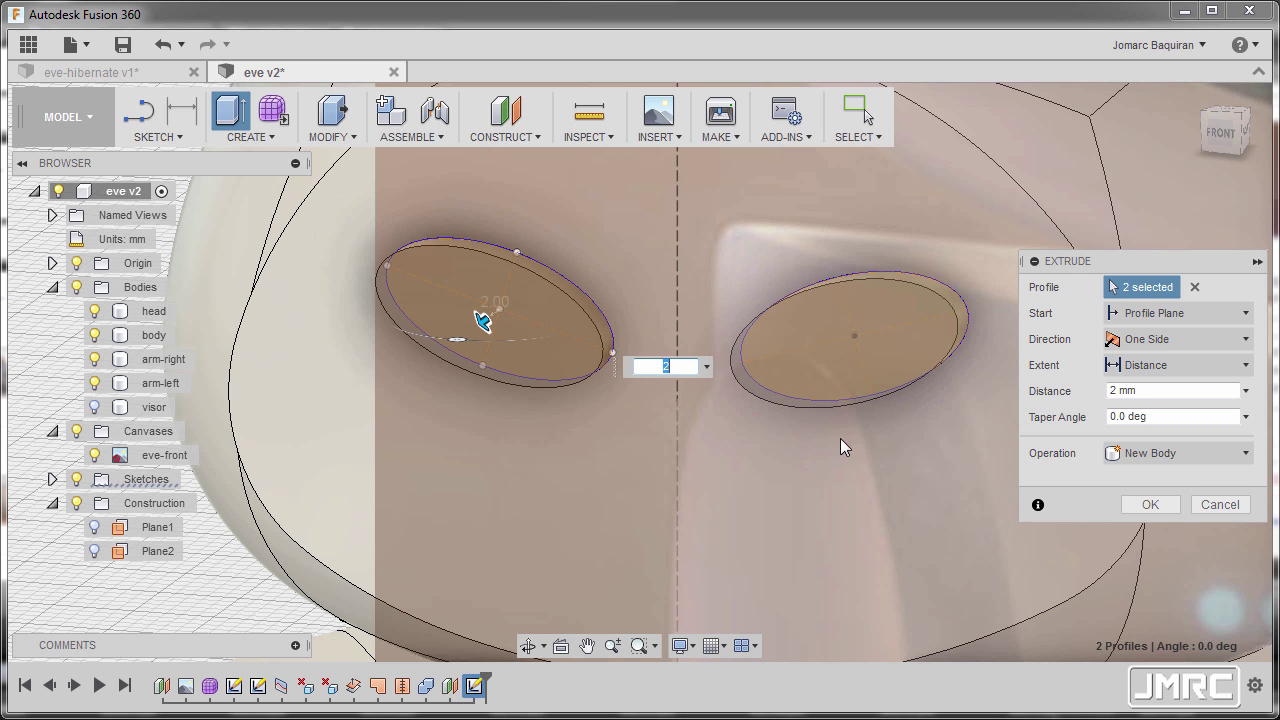
pyautogui.click(1150, 504)
pyautogui.scroll(-5, 835, 396)
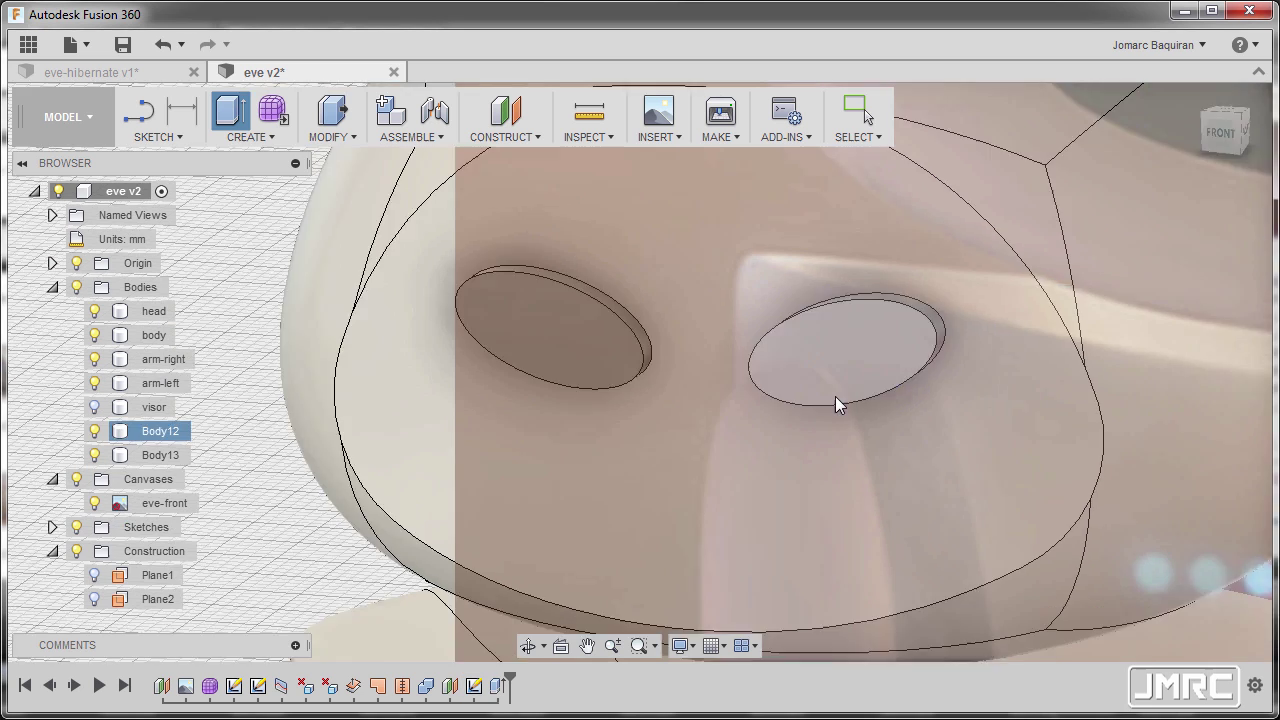
# Show the visor body again.
pyautogui.keyDown('shift'); pyautogui.moveTo(837, 400); pyautogui.dragTo(794, 371, button='middle'); pyautogui.keyUp('shift')
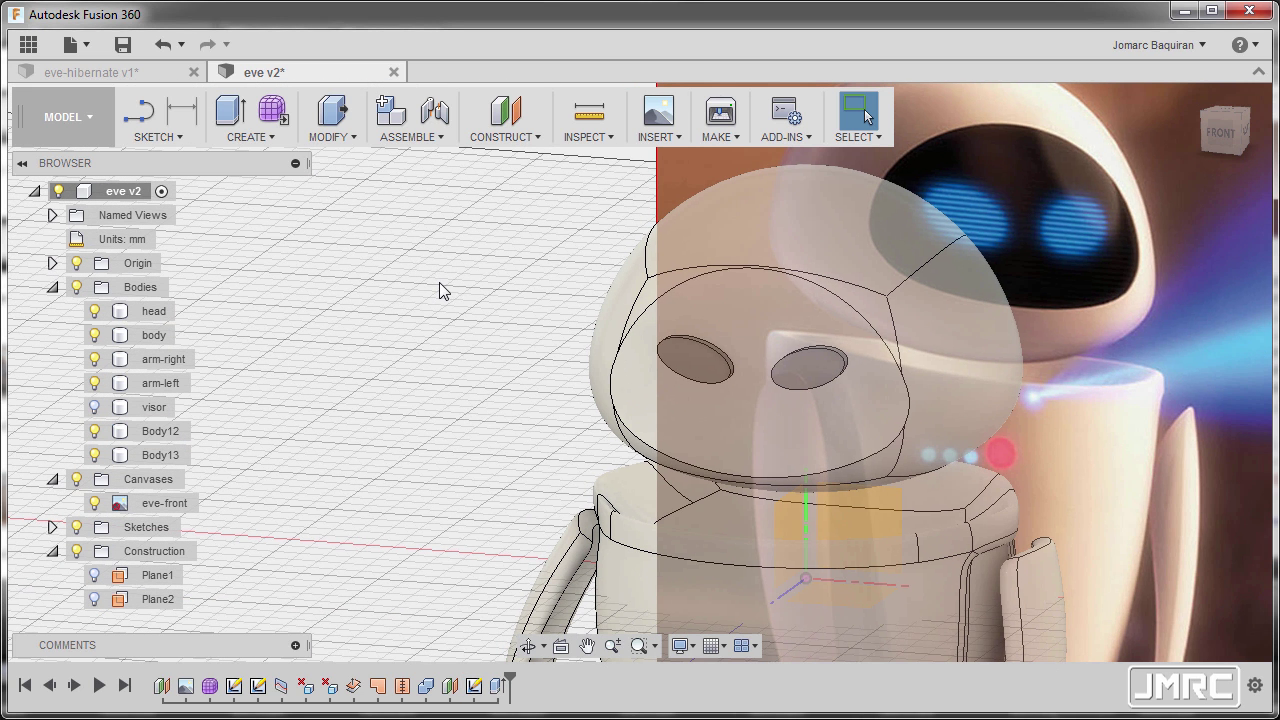
pyautogui.click(94, 407)
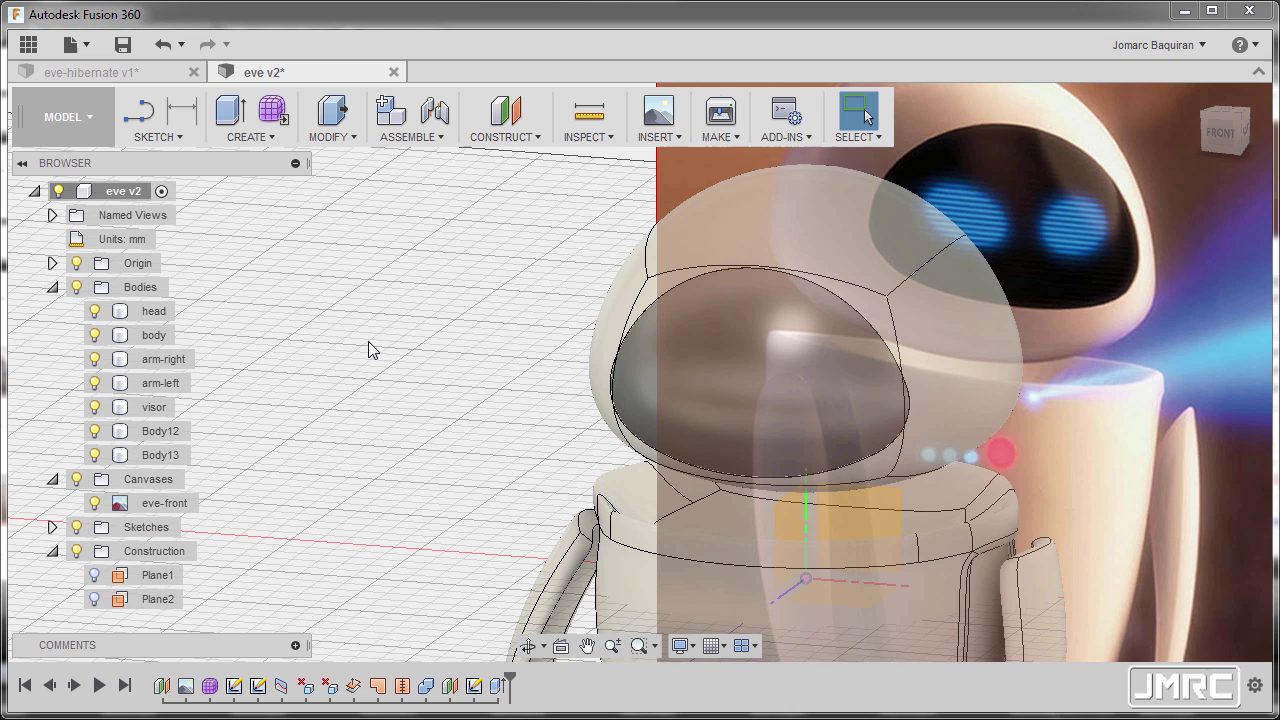
pyautogui.keyDown('shift'); pyautogui.moveTo(368, 341); pyautogui.dragTo(355, 289, button='middle'); pyautogui.keyUp('shift')
pyautogui.scroll(-2, 355, 289)
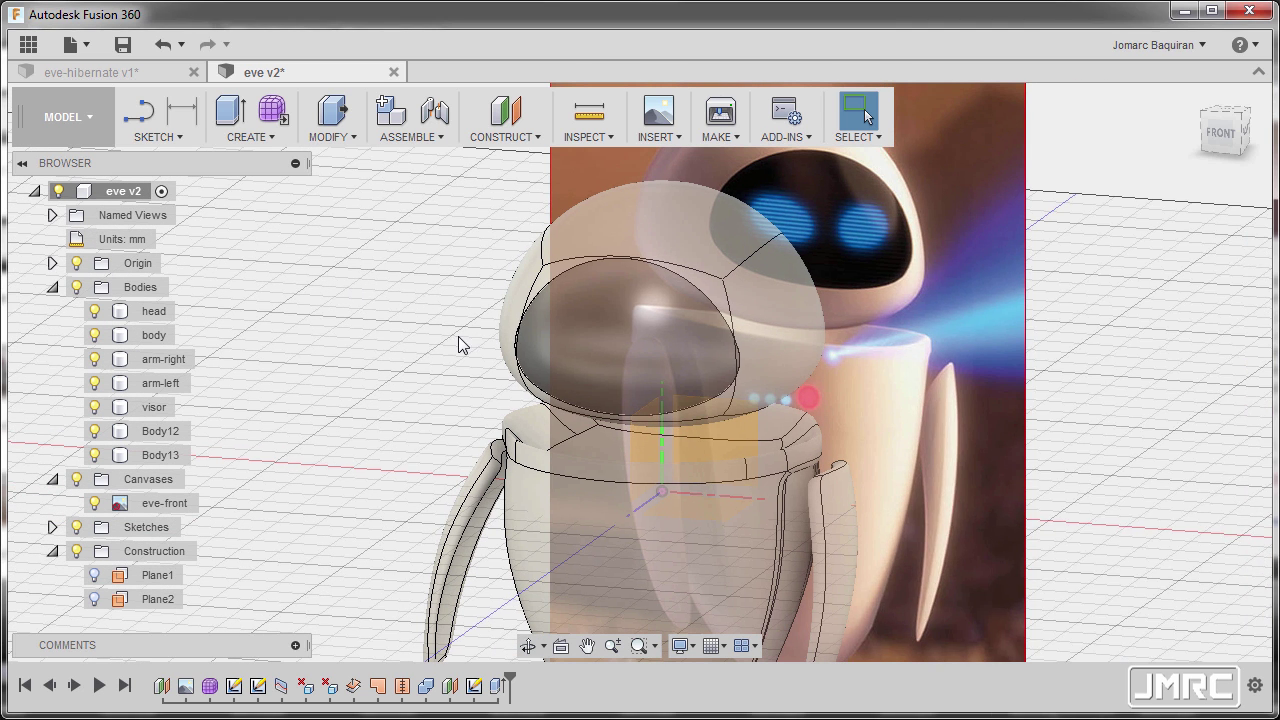
# Apply Glass - Heavy Color from Glass > Color Density to the visor.
pyautogui.press('a')
pyautogui.scroll(-5, 955, 545)
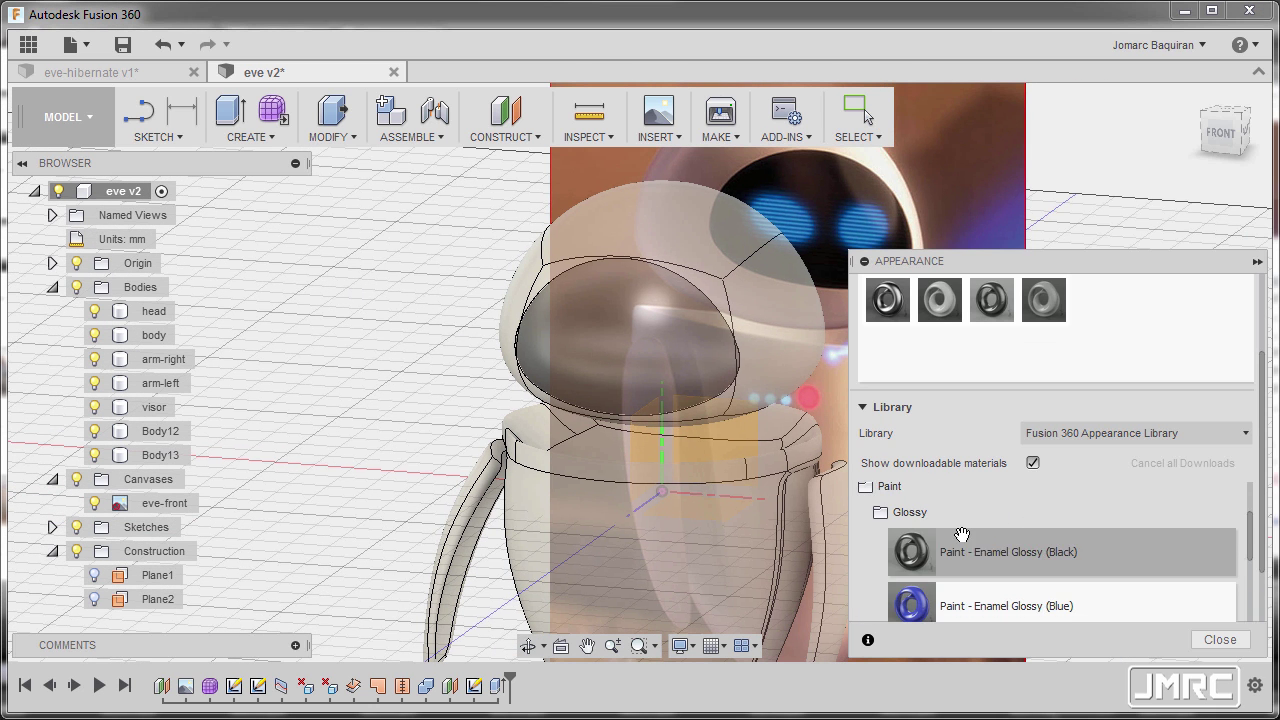
pyautogui.scroll(3, 957, 531)
pyautogui.click(890, 503)
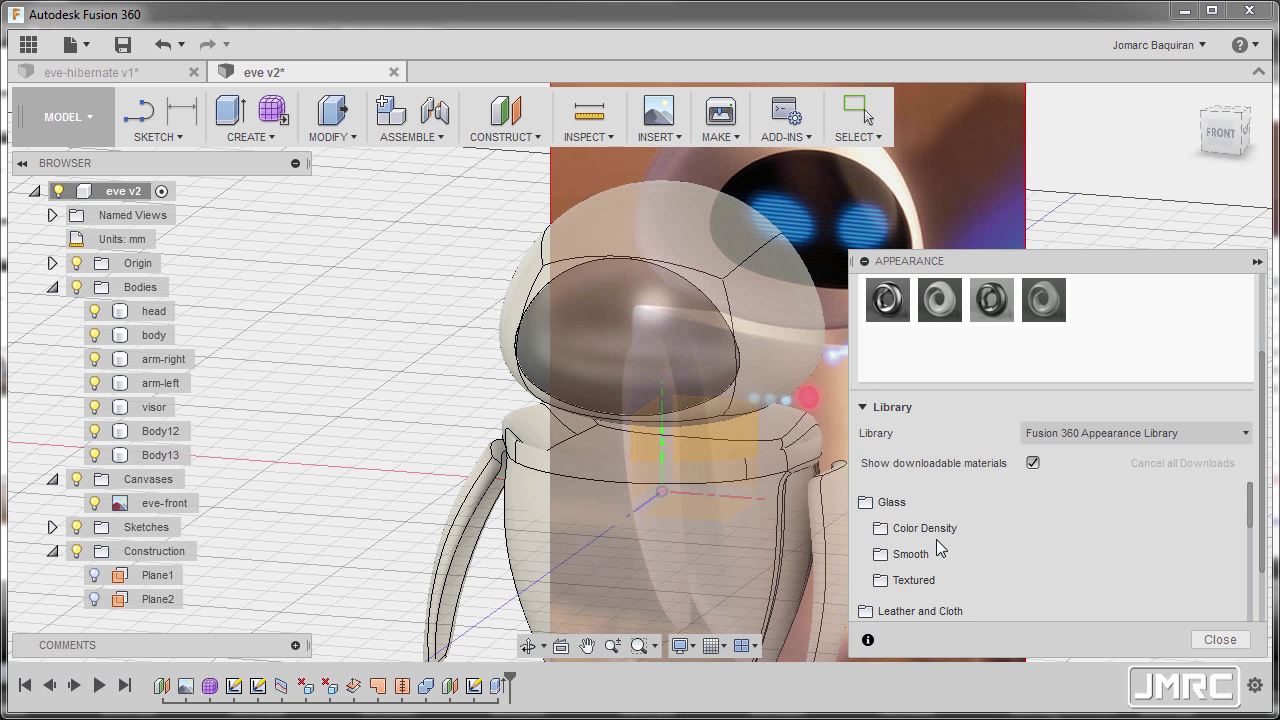
pyautogui.click(925, 529)
pyautogui.scroll(-2, 1023, 543)
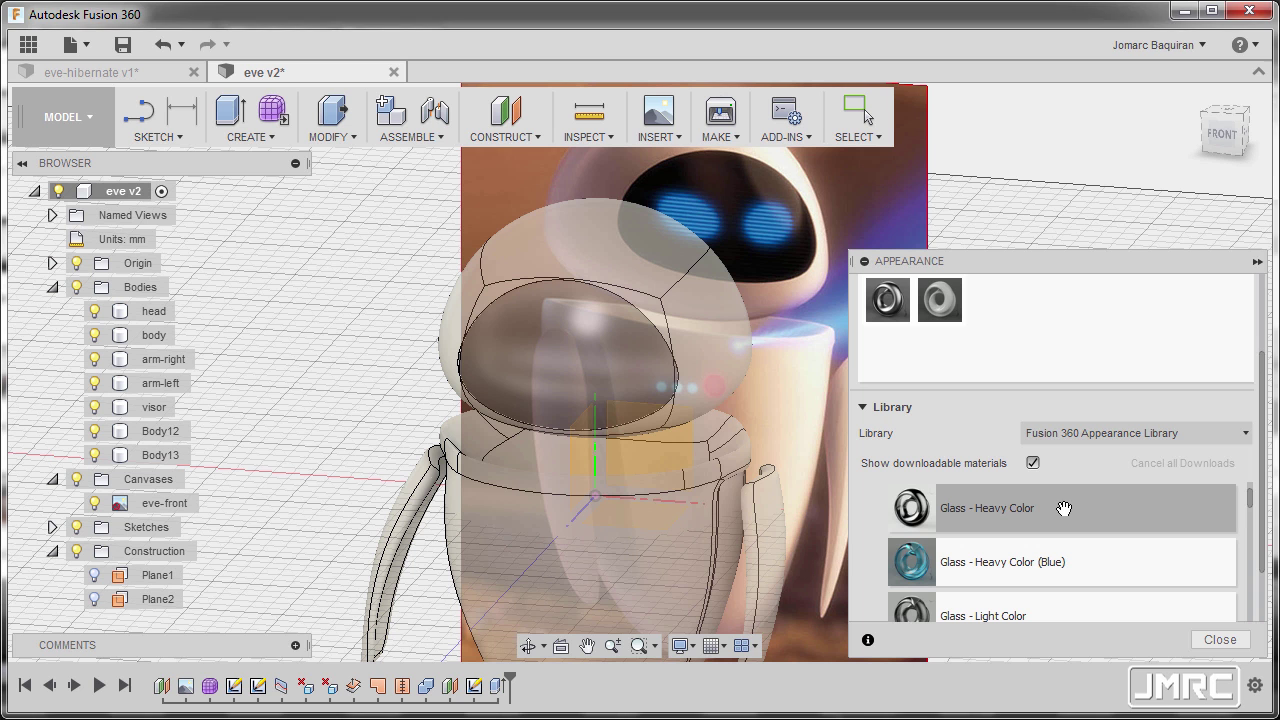
pyautogui.moveTo(1061, 509); pyautogui.dragTo(152, 407)
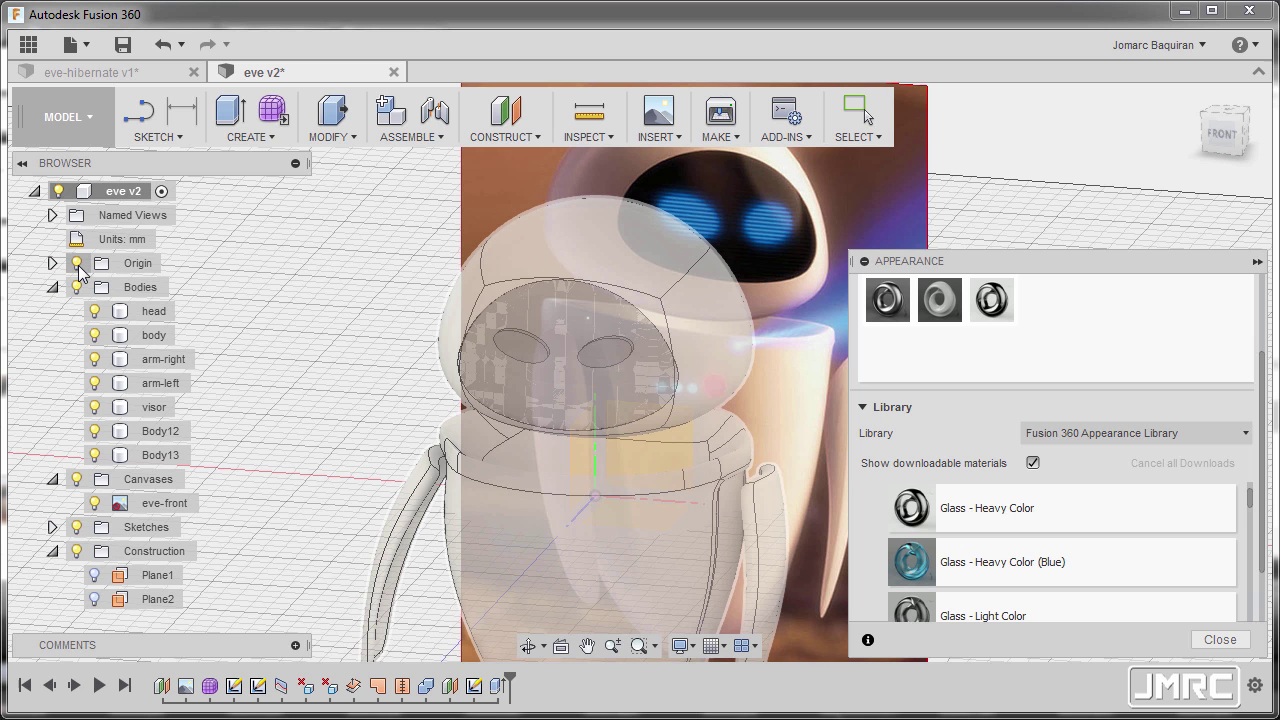
# Hide the origin and rename Body12 to Eye-right.
pyautogui.click(77, 263)
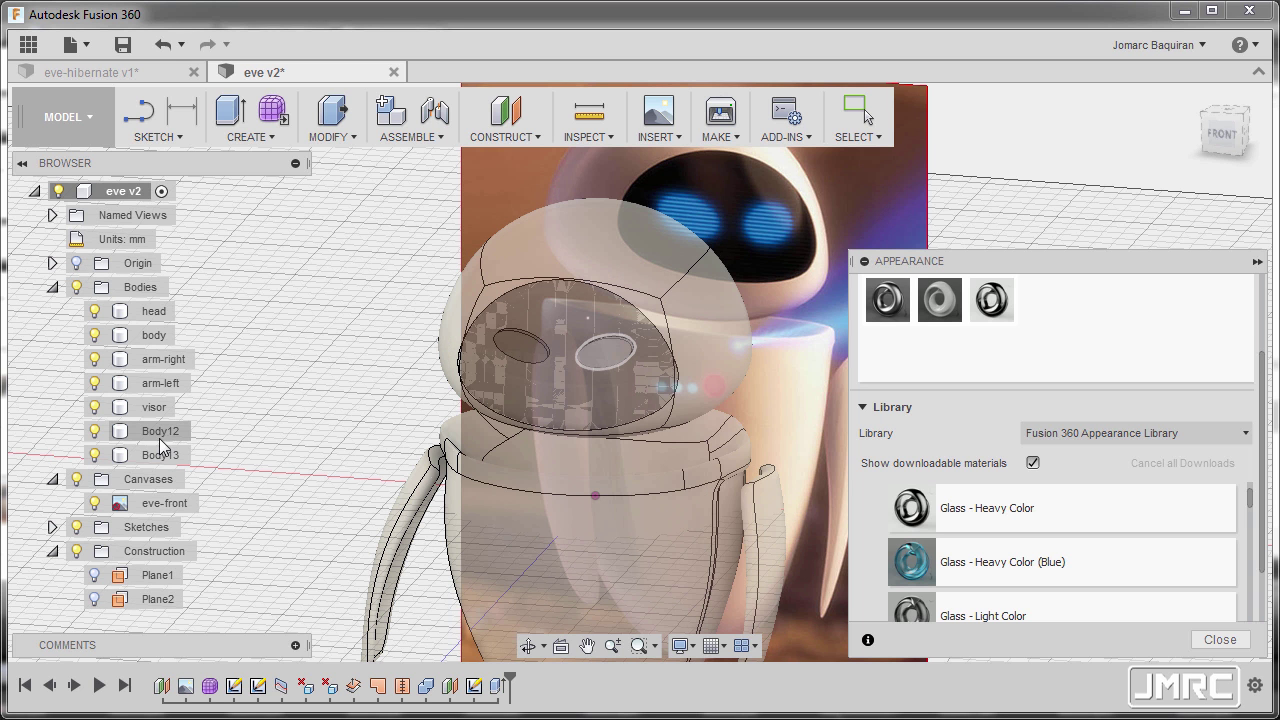
pyautogui.click(161, 431)
pyautogui.click(165, 440)
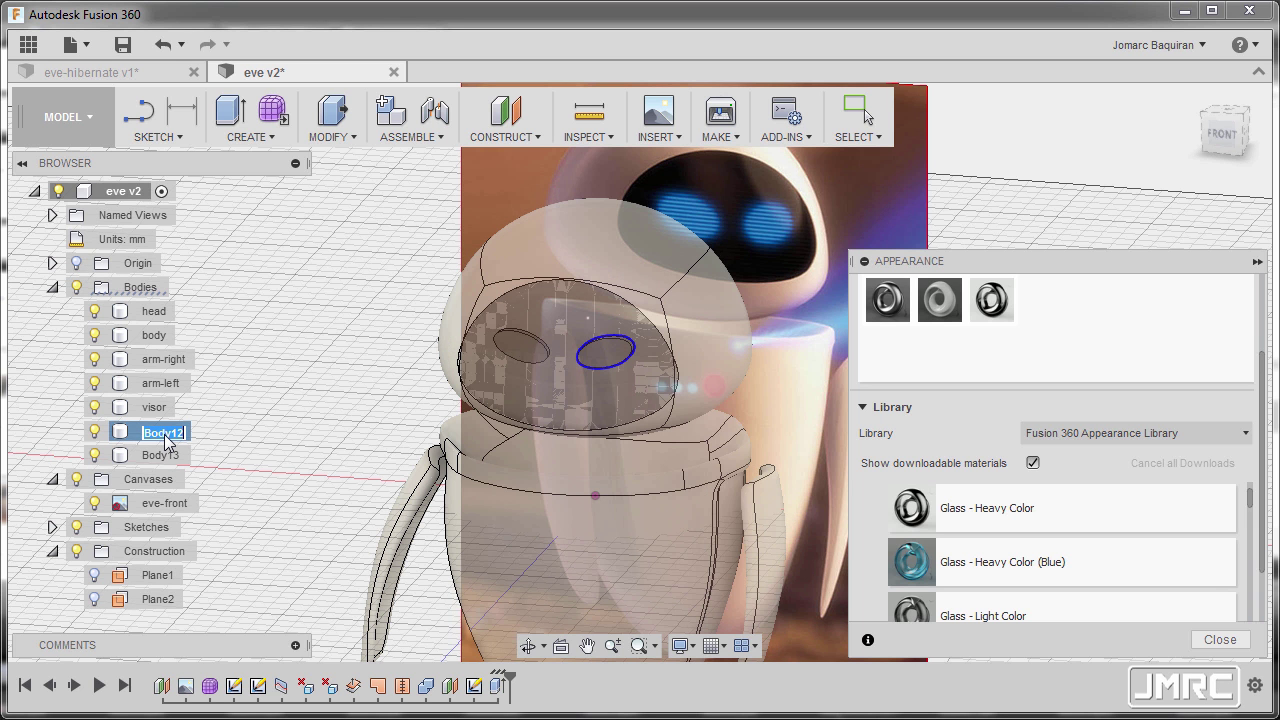
pyautogui.write('Eye')
pyautogui.write('-tint')
pyautogui.press('Escape')
pyautogui.write('Eye')
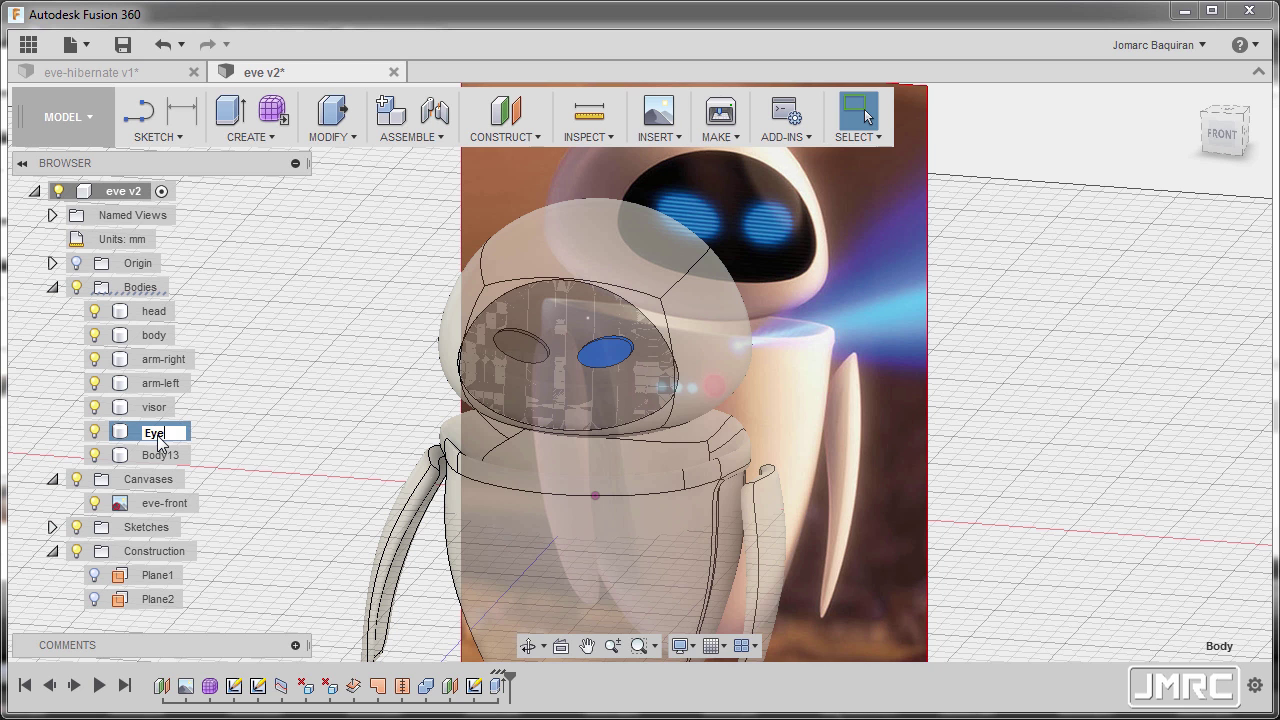
pyautogui.write('-right')
pyautogui.press('Return')
# Rename Body13 to Eye-left.
pyautogui.click(157, 455)
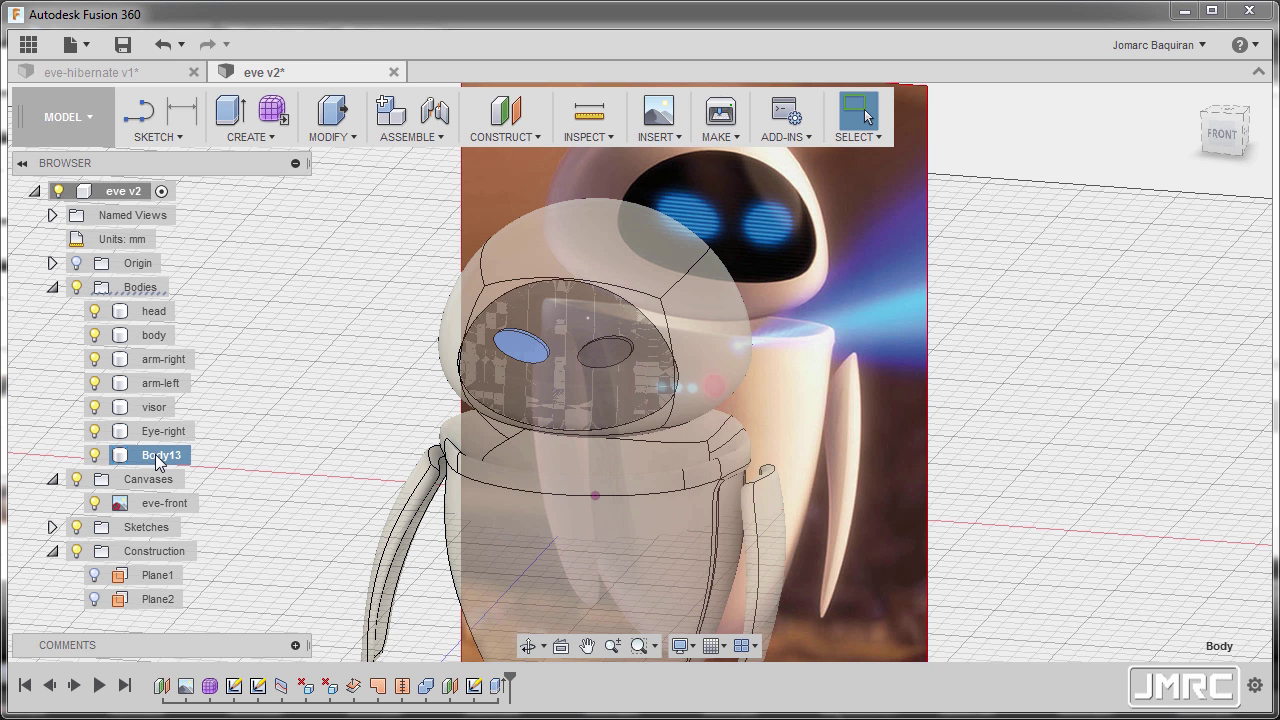
pyautogui.doubleClick(157, 456)
pyautogui.write('Eye-left')
pyautogui.press('Return')
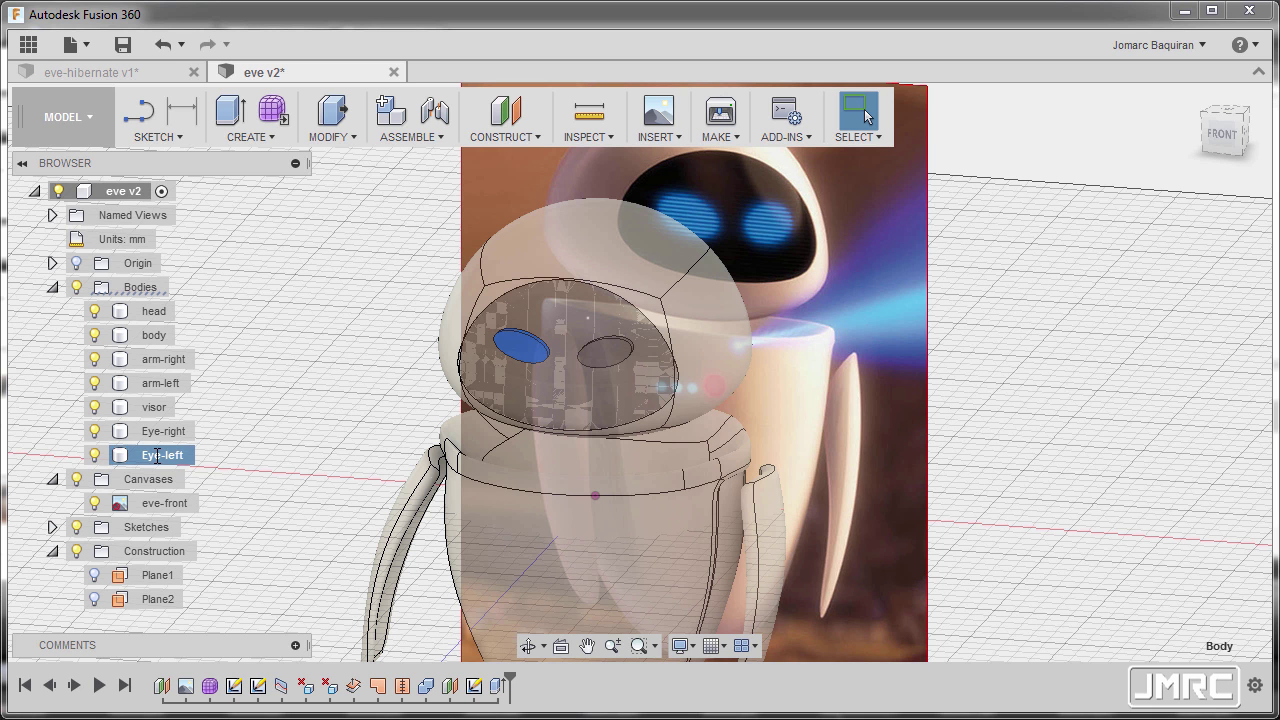
# Apply LED (Blue) from Other > Emissive to the eye bodies, then close the appearance settings.
pyautogui.click(313, 420)
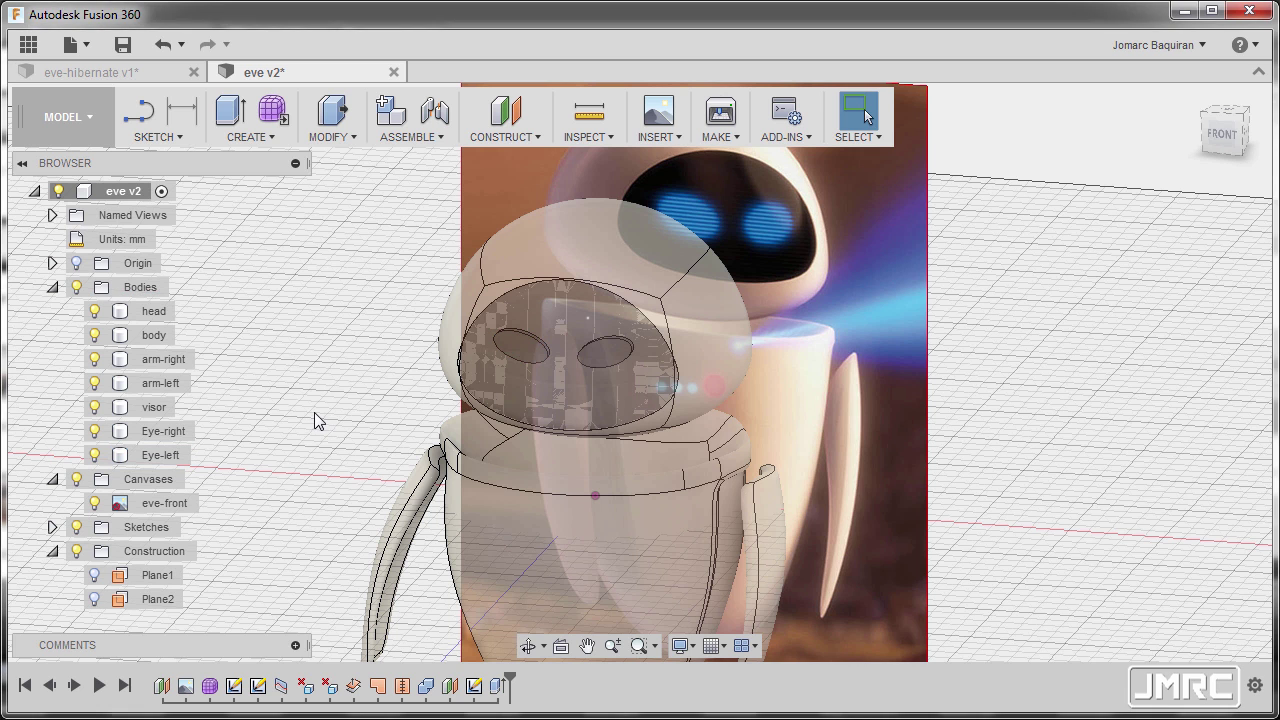
pyautogui.press('a')
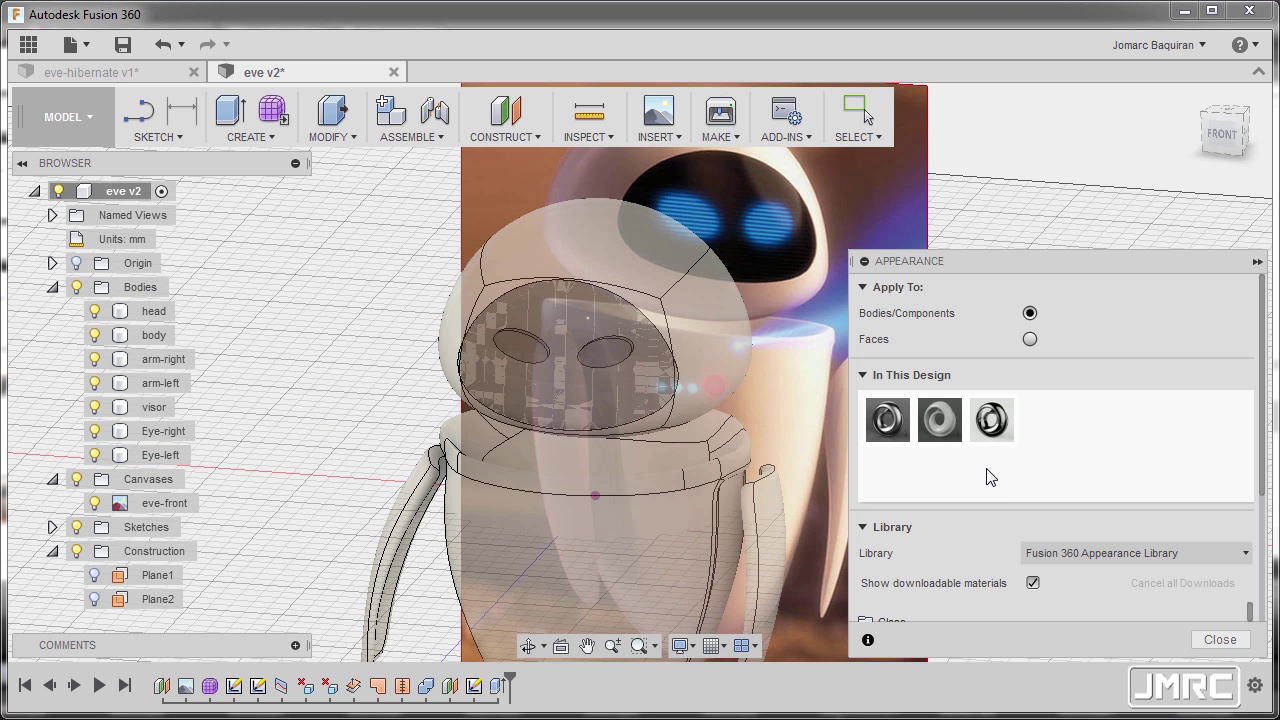
pyautogui.scroll(-6, 988, 477)
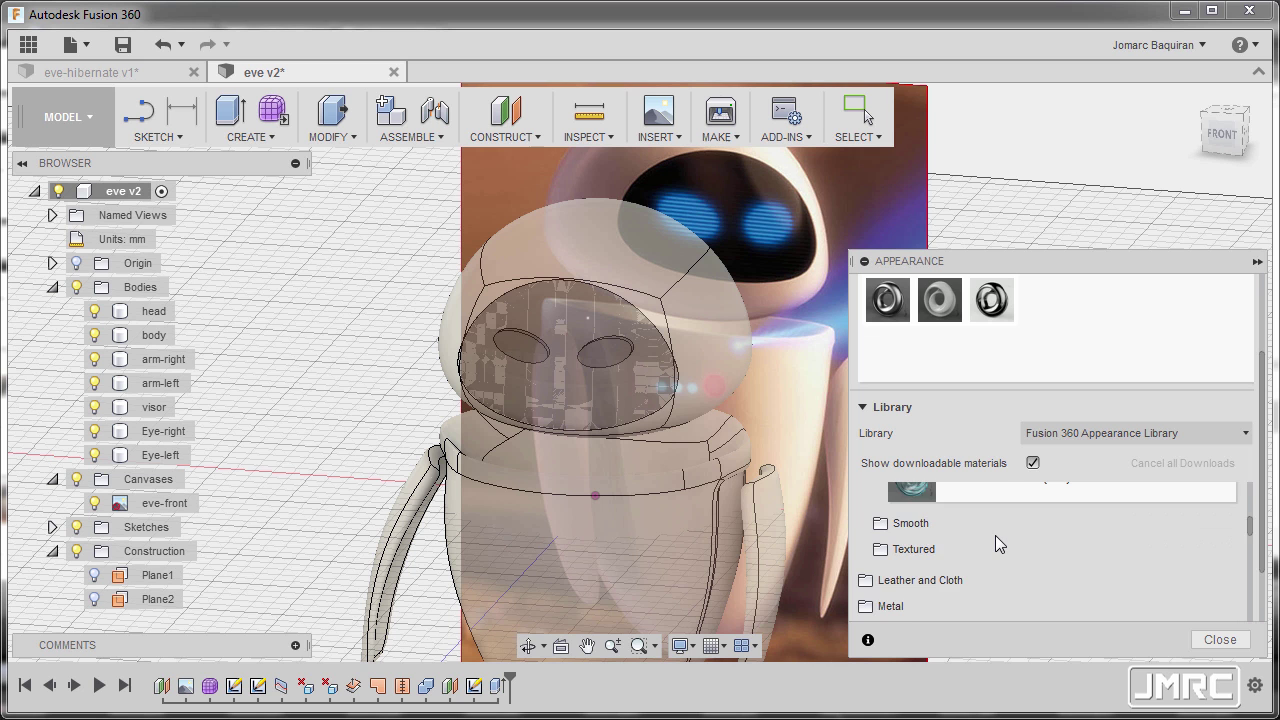
pyautogui.scroll(-3, 995, 535)
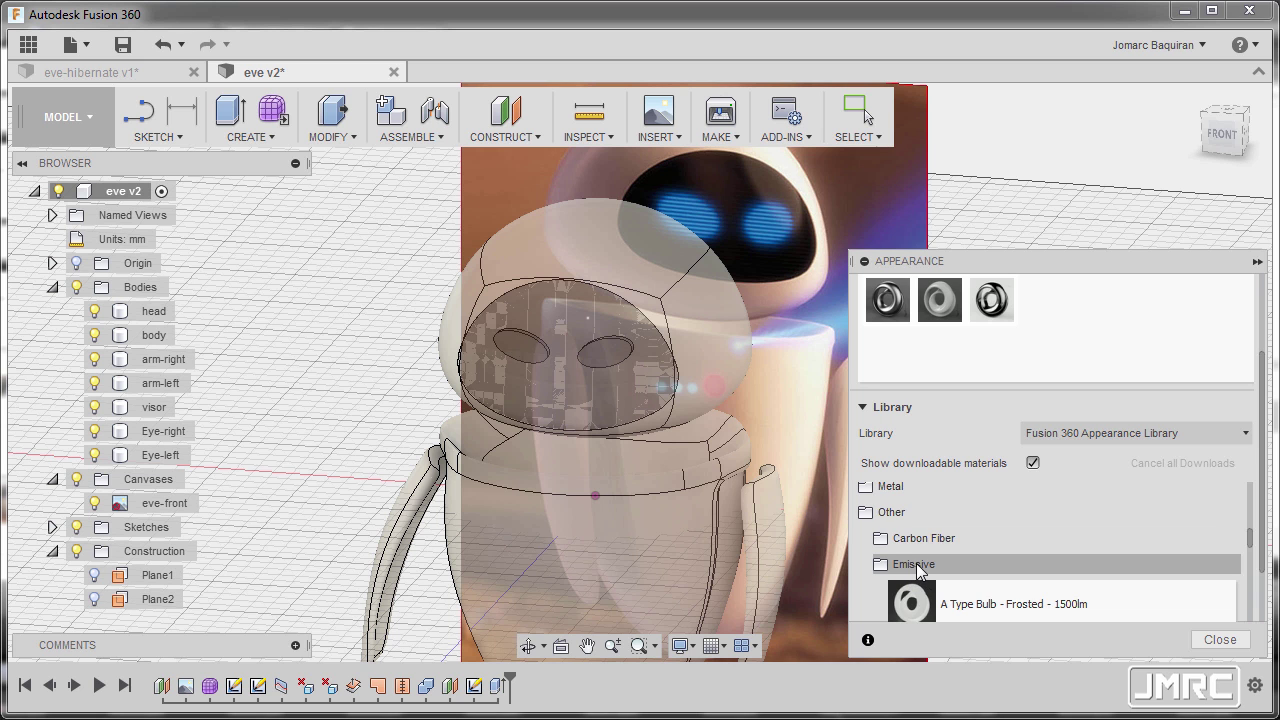
pyautogui.scroll(-5, 914, 565)
pyautogui.scroll(3, 918, 570)
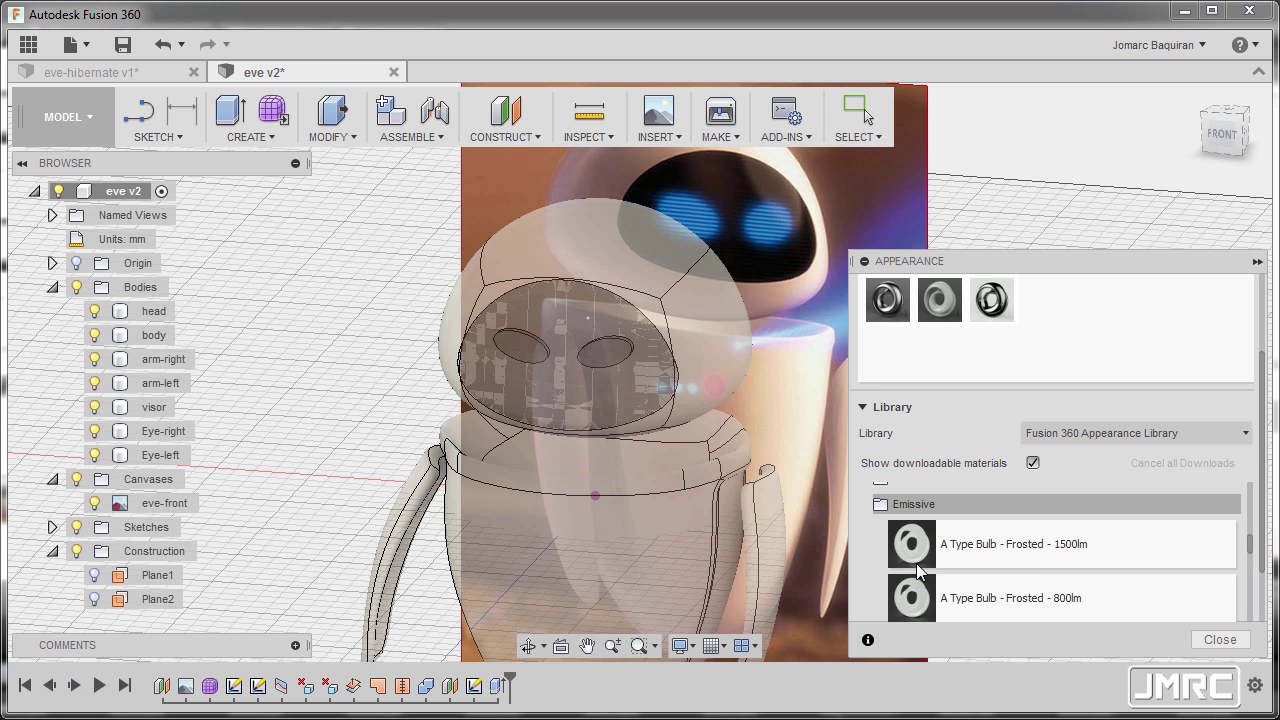
pyautogui.scroll(-6, 920, 560)
pyautogui.scroll(1, 922, 535)
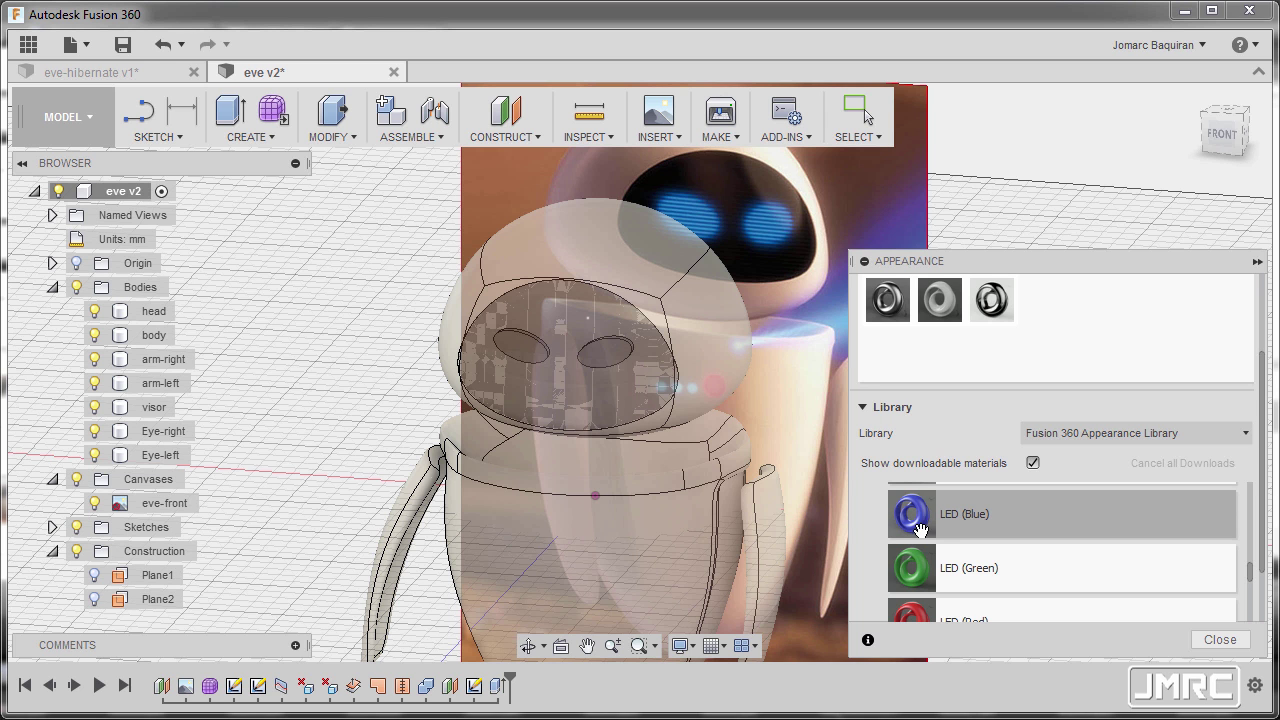
pyautogui.moveTo(909, 515); pyautogui.dragTo(168, 457)
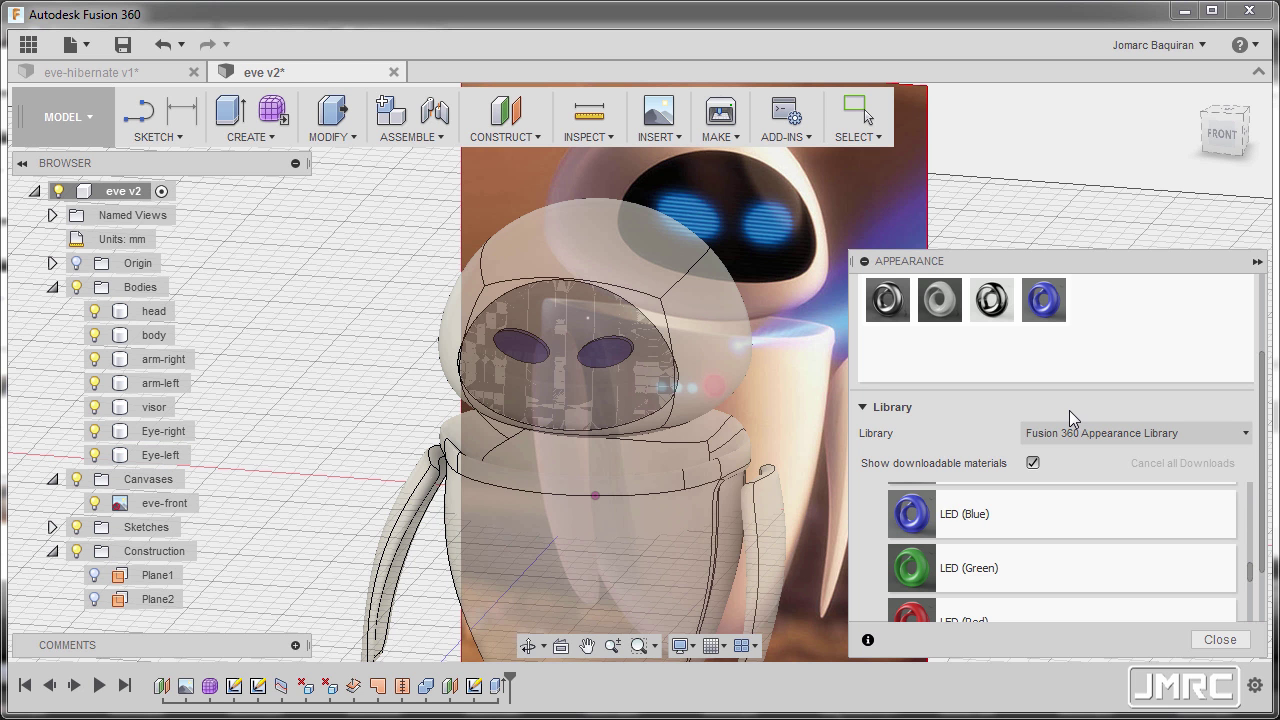
pyautogui.click(1220, 640)
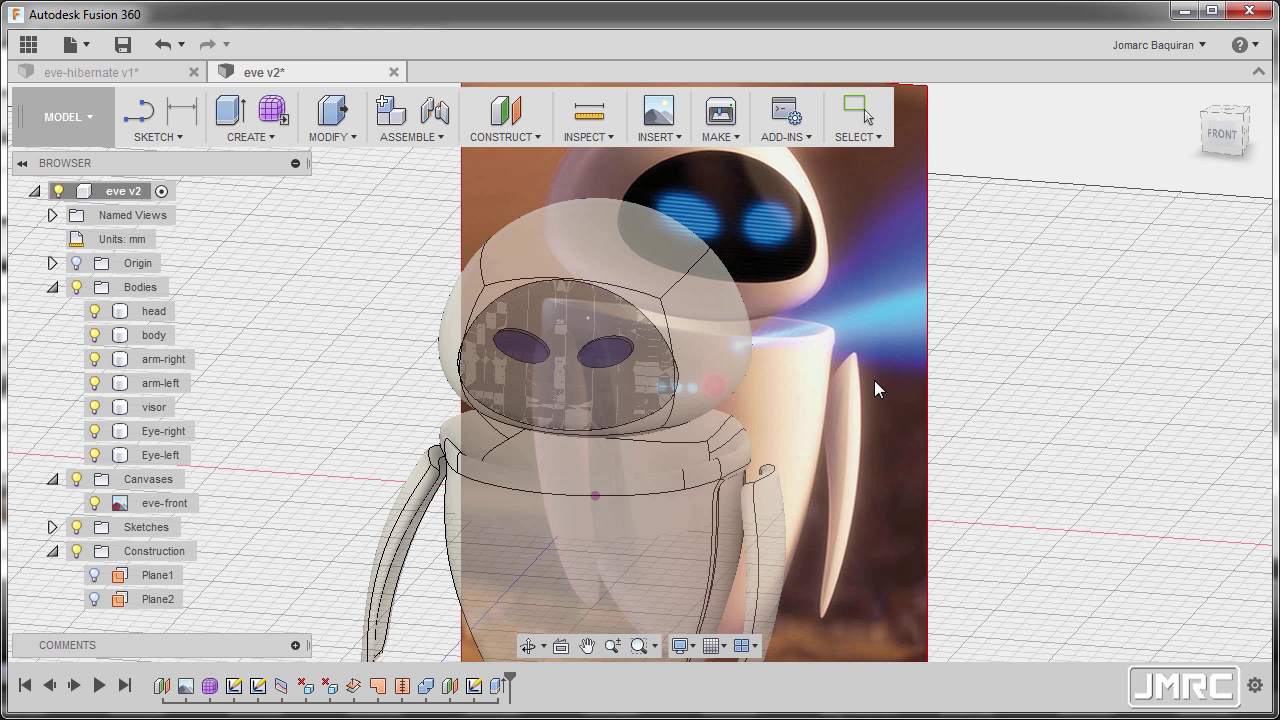
pyautogui.scroll(-3, 895, 365)
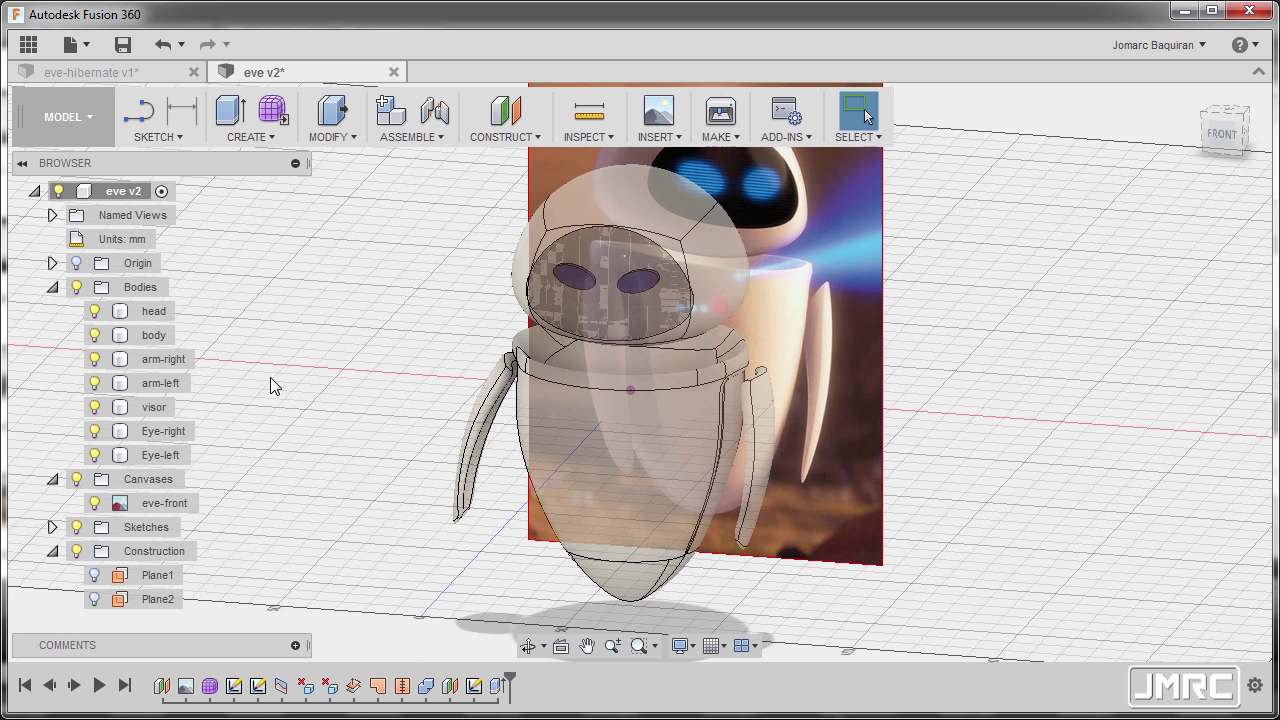
# Hide the eve-front reference canvas in the Browser.
pyautogui.click(97, 507)
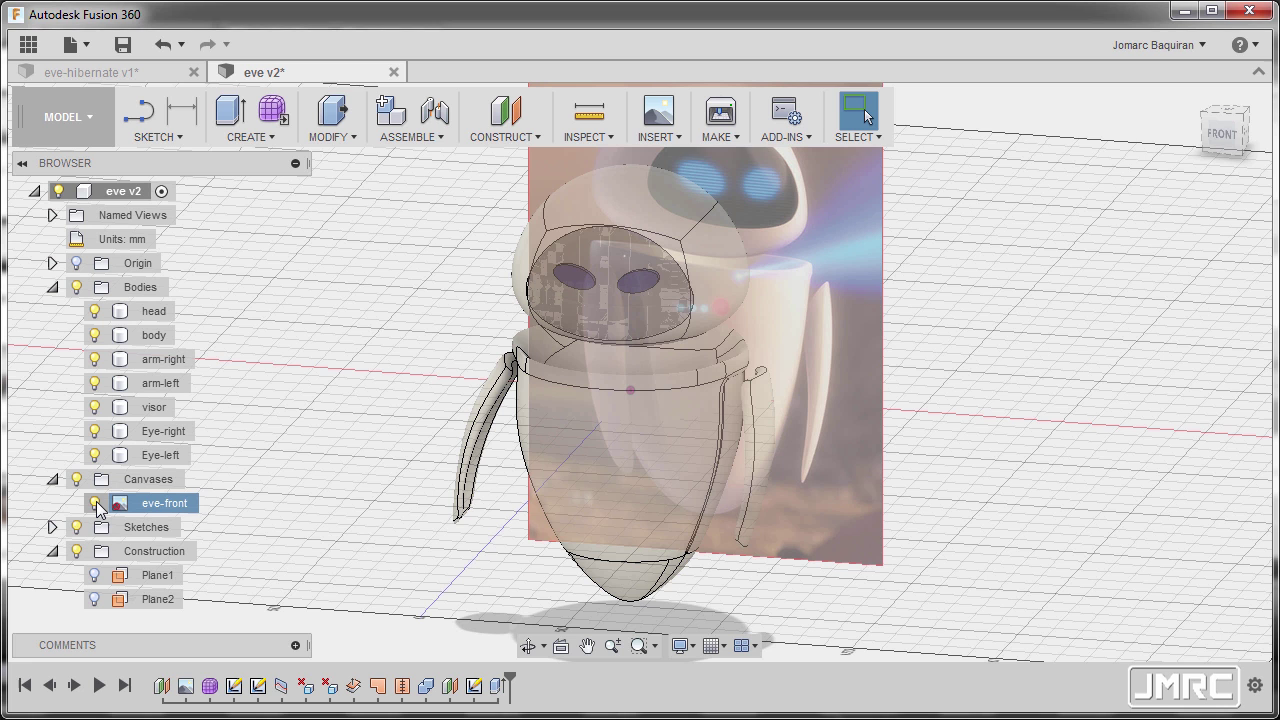
pyautogui.click(96, 504)
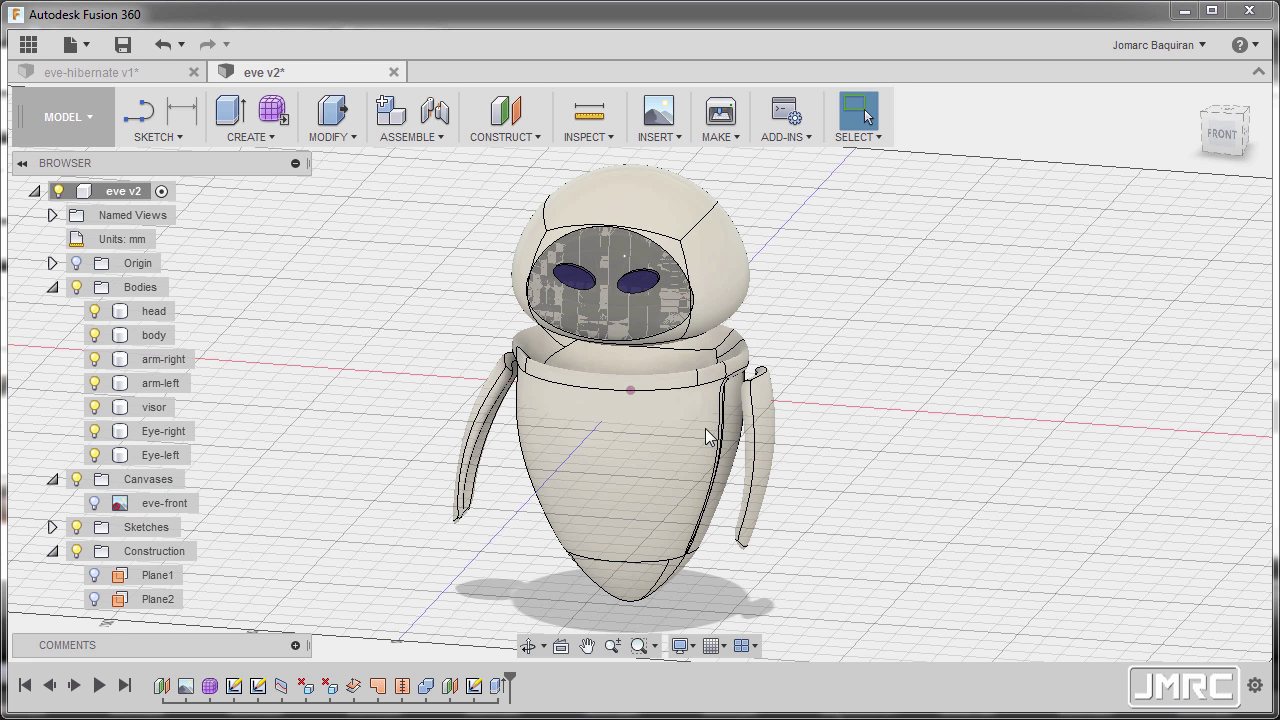
pyautogui.click(65, 119)
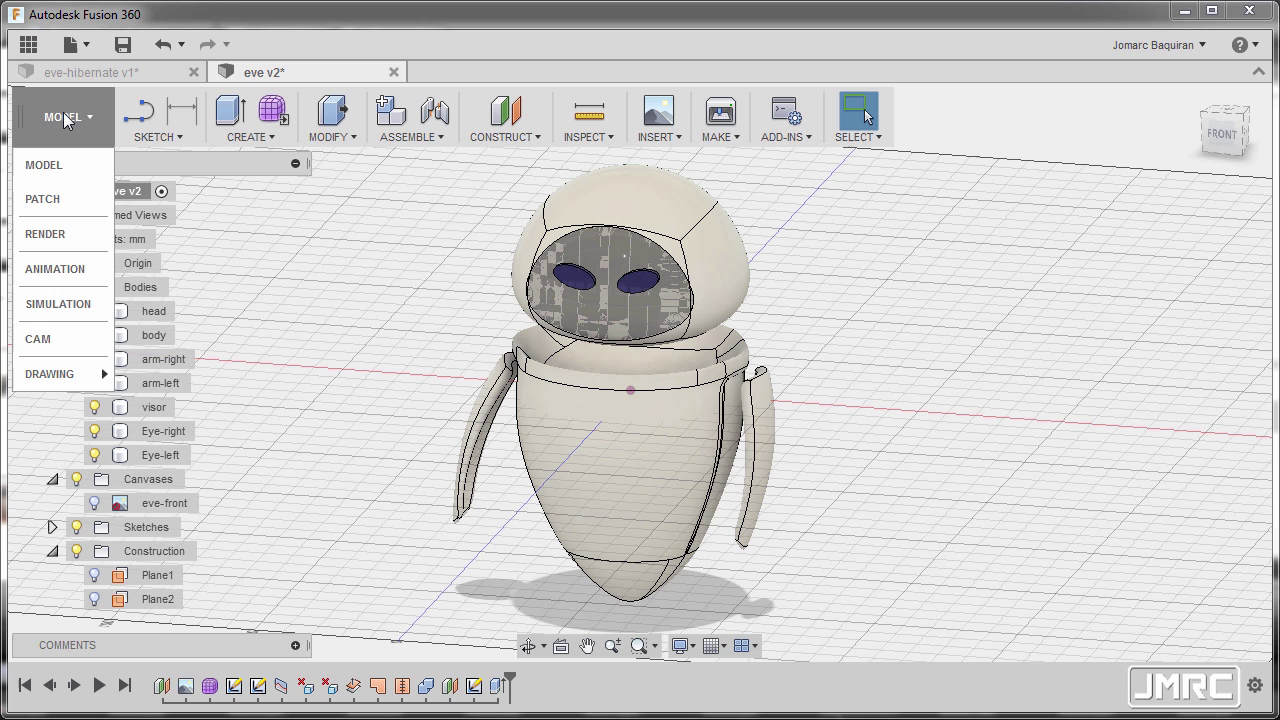
# Switch to the Render workspace and review its Scene Settings.
pyautogui.click(45, 238)
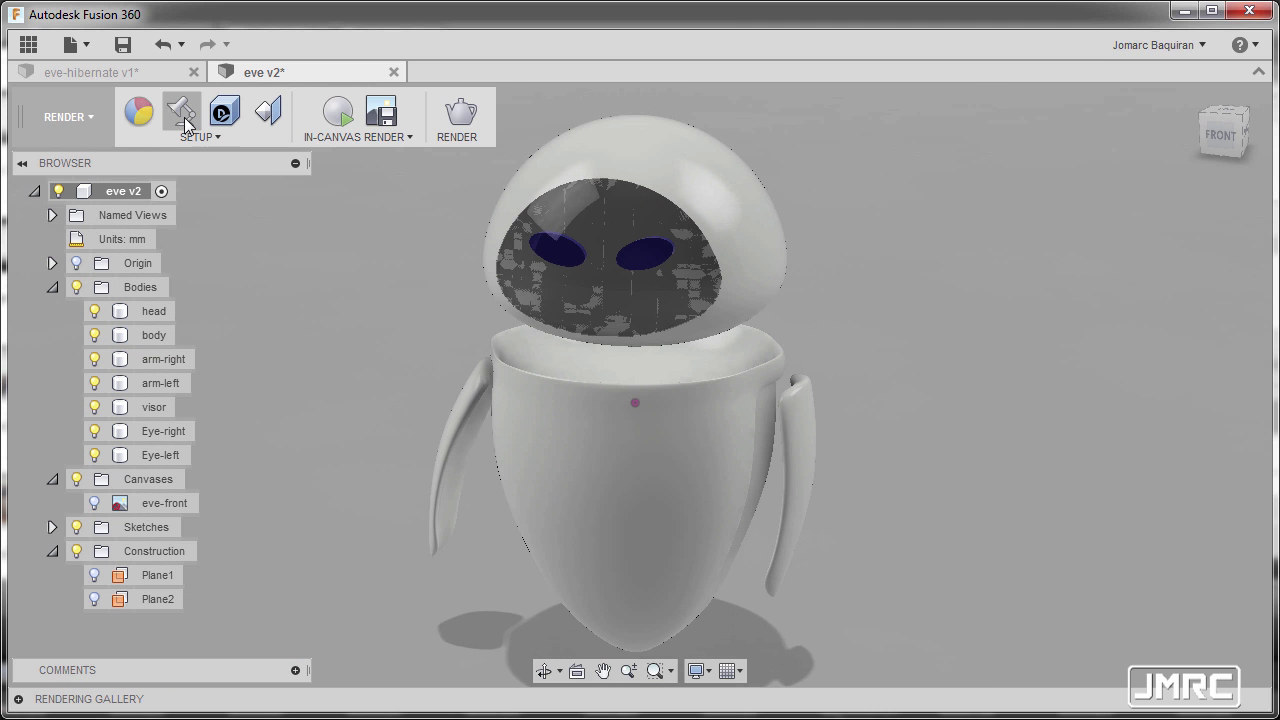
pyautogui.click(182, 114)
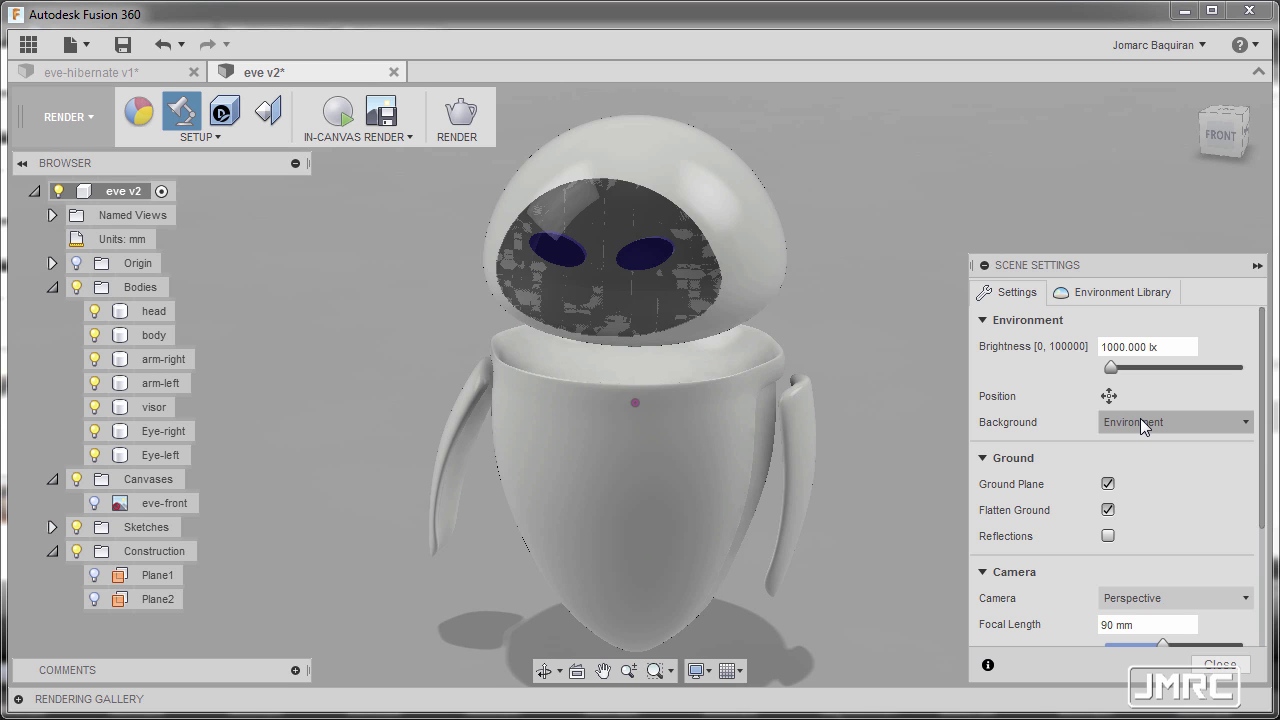
pyautogui.click(1220, 665)
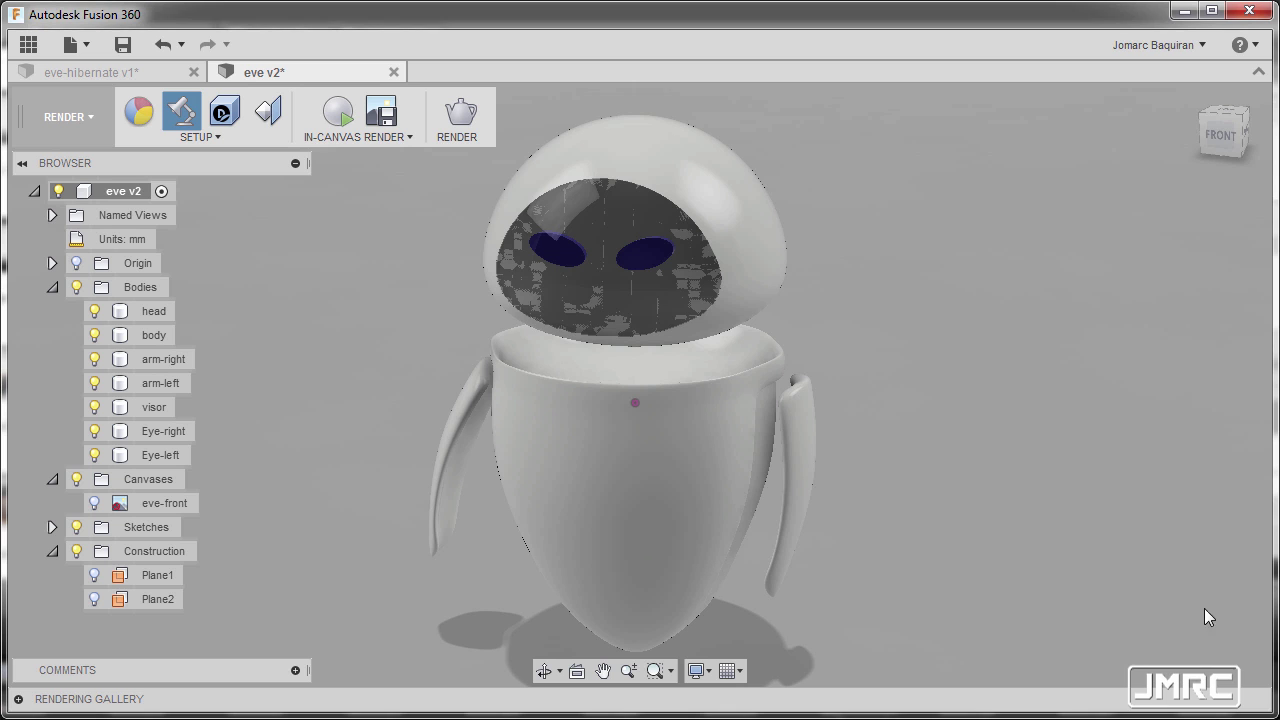
# Start the in-canvas render of EVE from the Render toolbar.
pyautogui.click(338, 115)
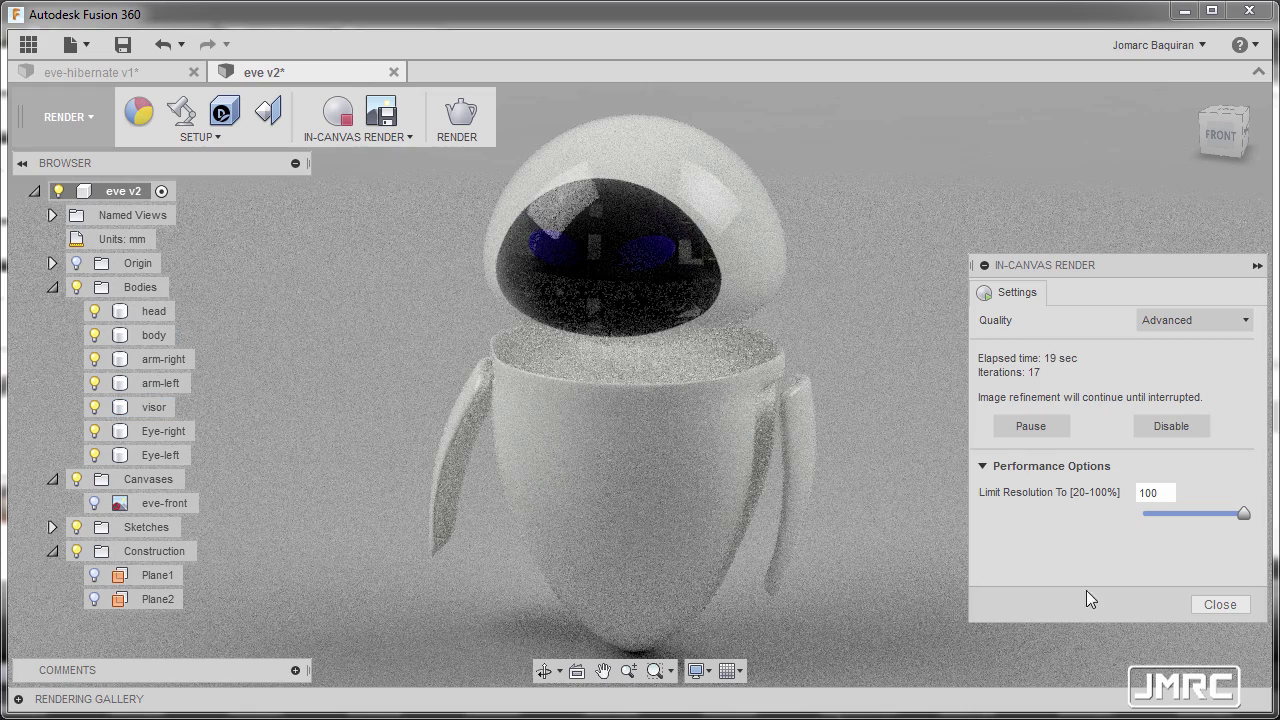
# Edit the LED (Blue) appearance and nudge its luminance slider upward.
pyautogui.press('a')
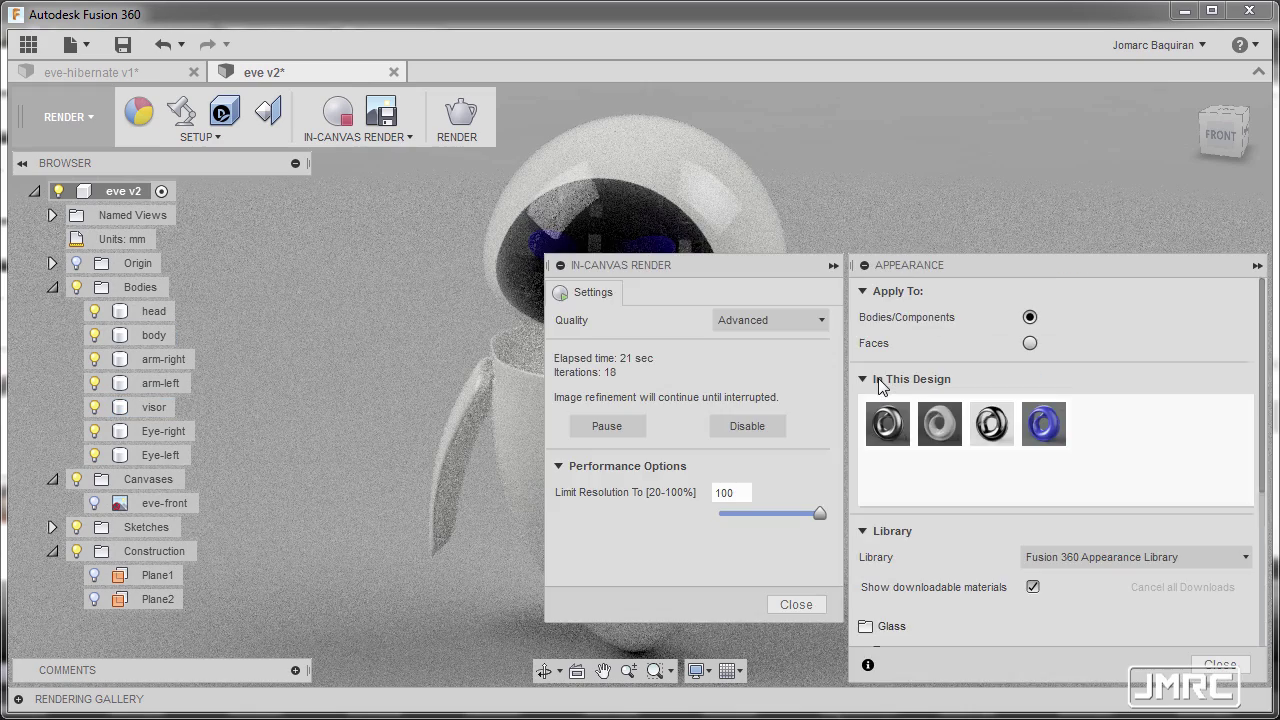
pyautogui.rightClick(1046, 424)
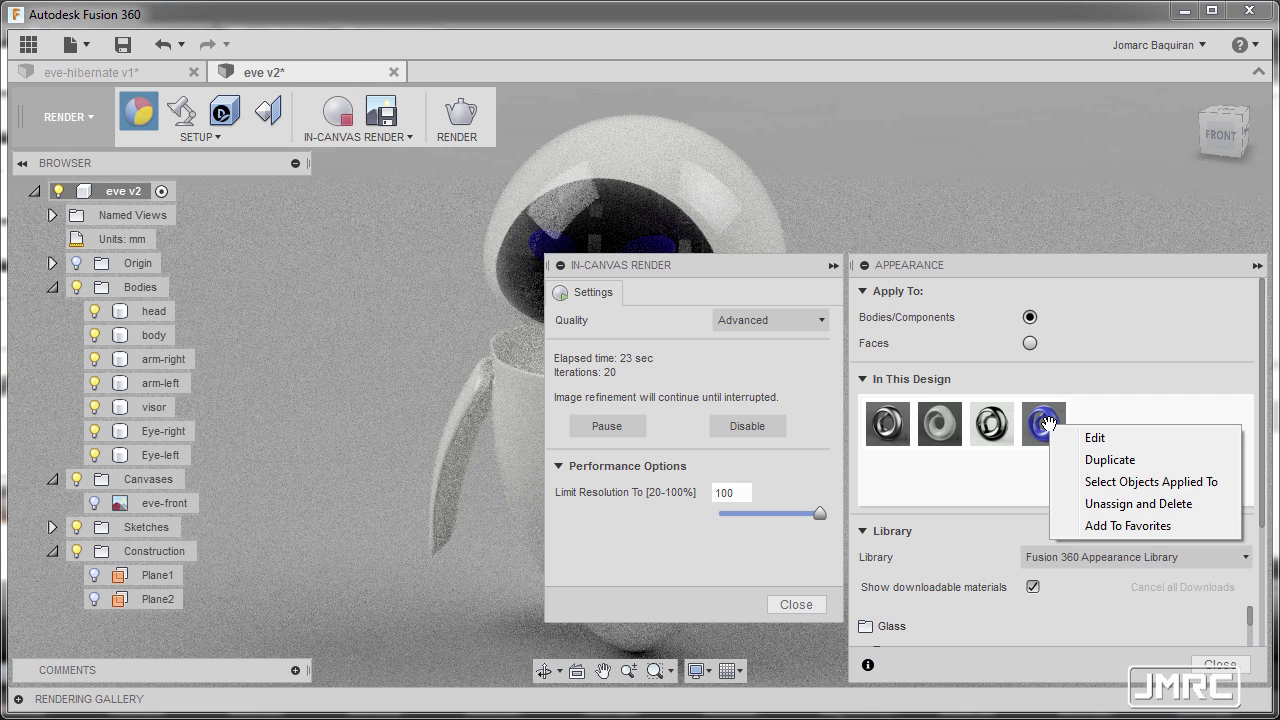
pyautogui.click(1097, 441)
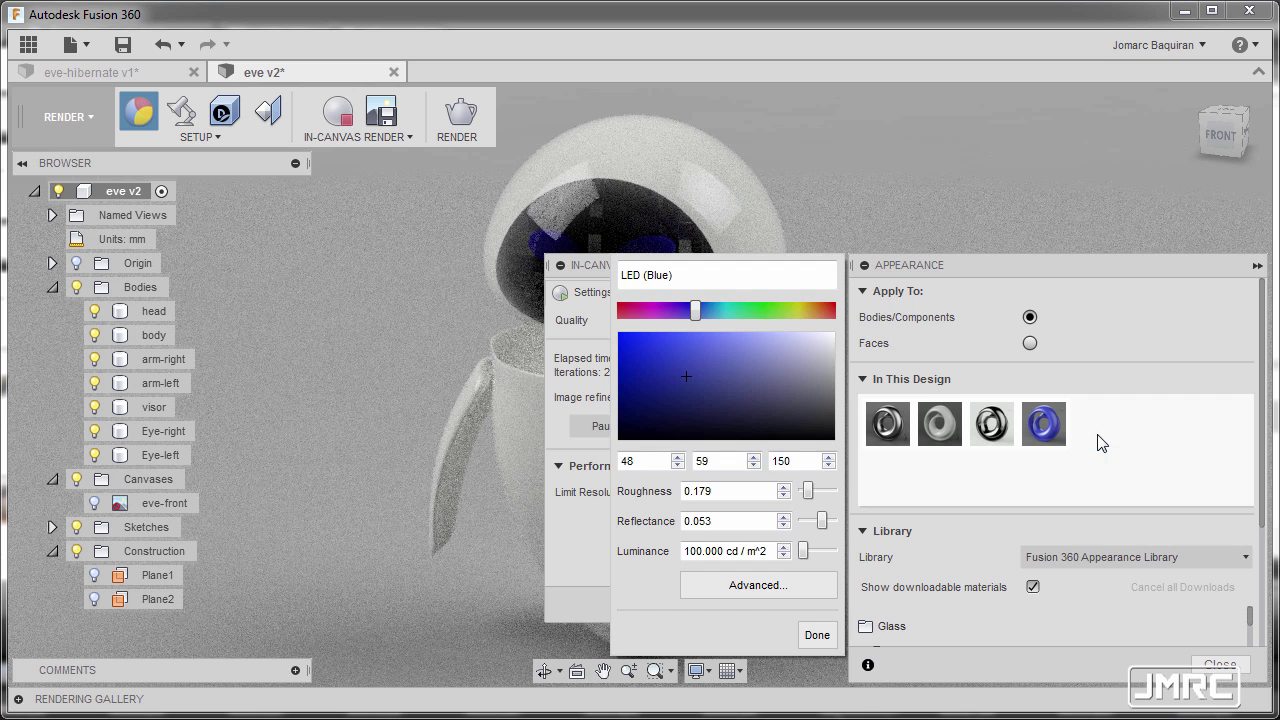
pyautogui.click(783, 548)
pyautogui.moveTo(803, 551); pyautogui.dragTo(806, 556)
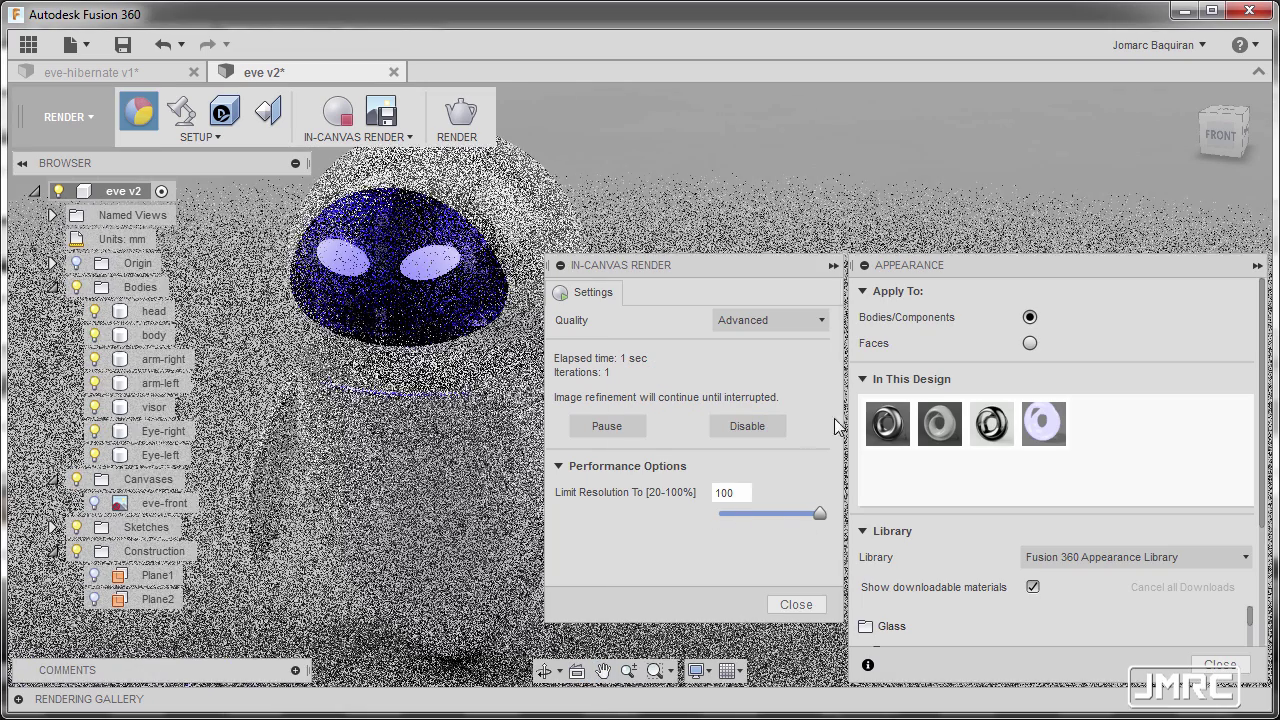
# Reopen the LED (Blue) material editor and set its luminance to 1000 cd/m².
pyautogui.rightClick(1048, 420)
pyautogui.click(1100, 433)
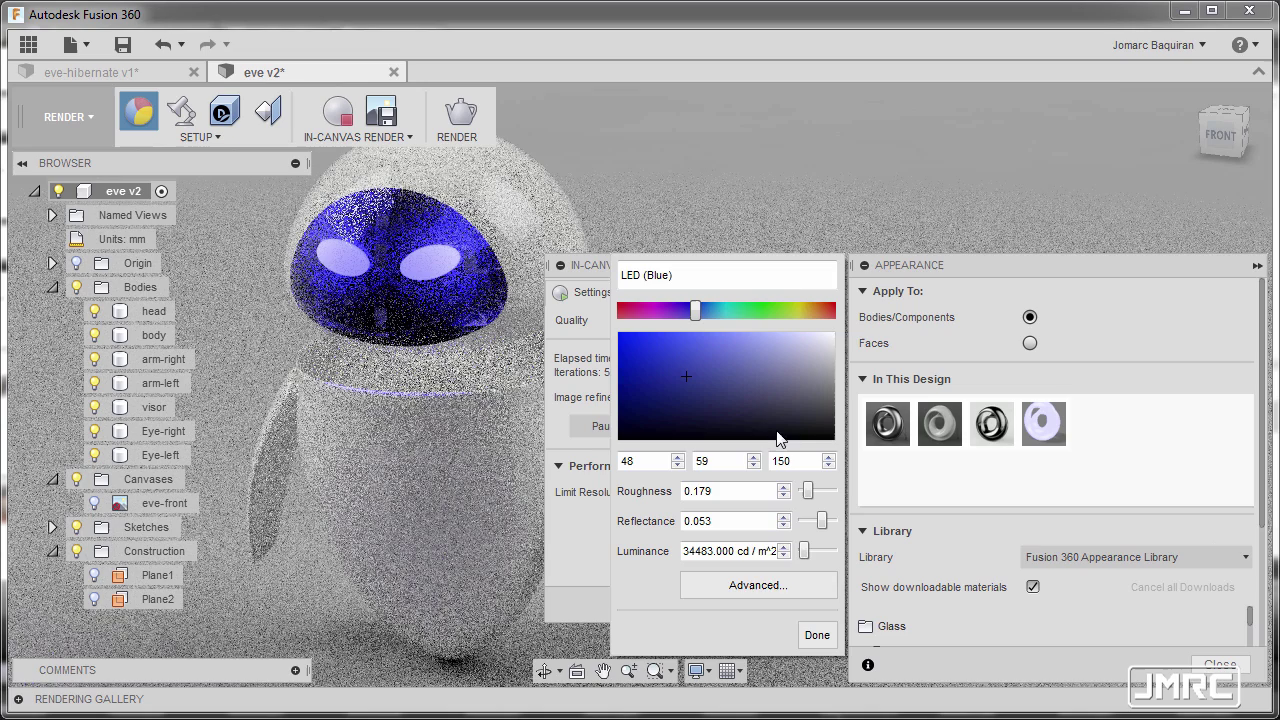
pyautogui.moveTo(802, 552); pyautogui.dragTo(799, 552)
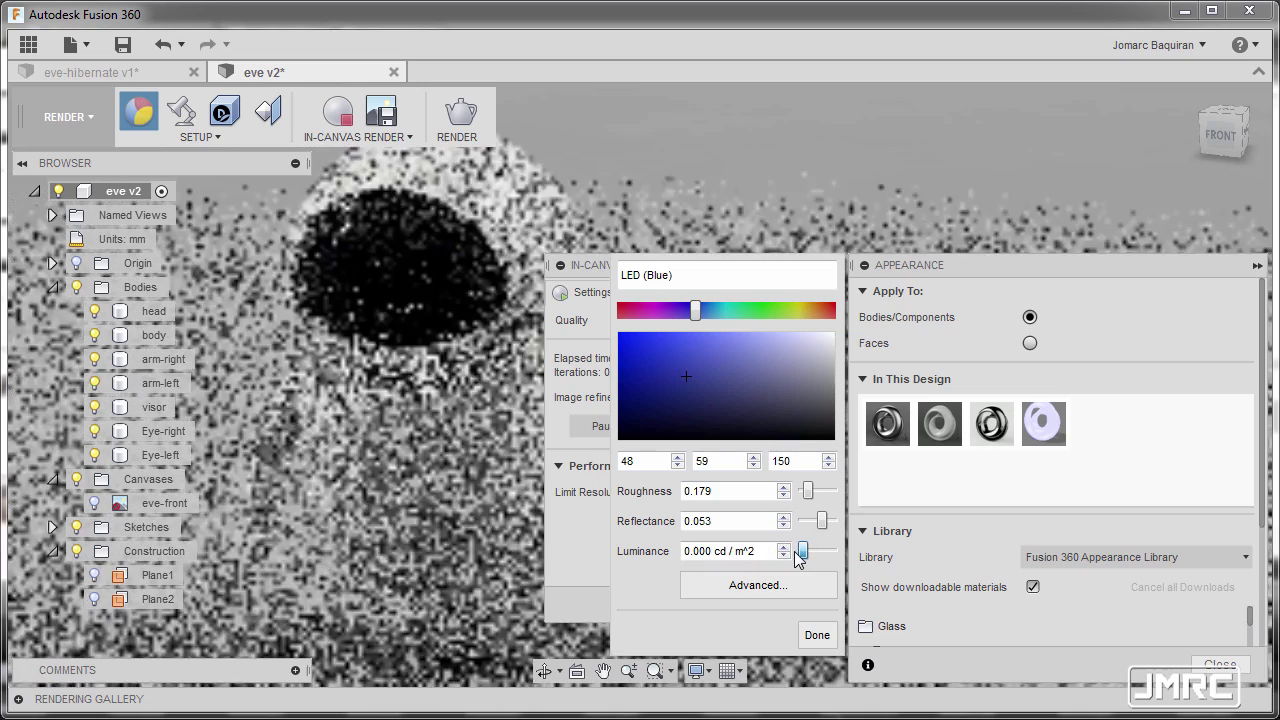
pyautogui.click(784, 546)
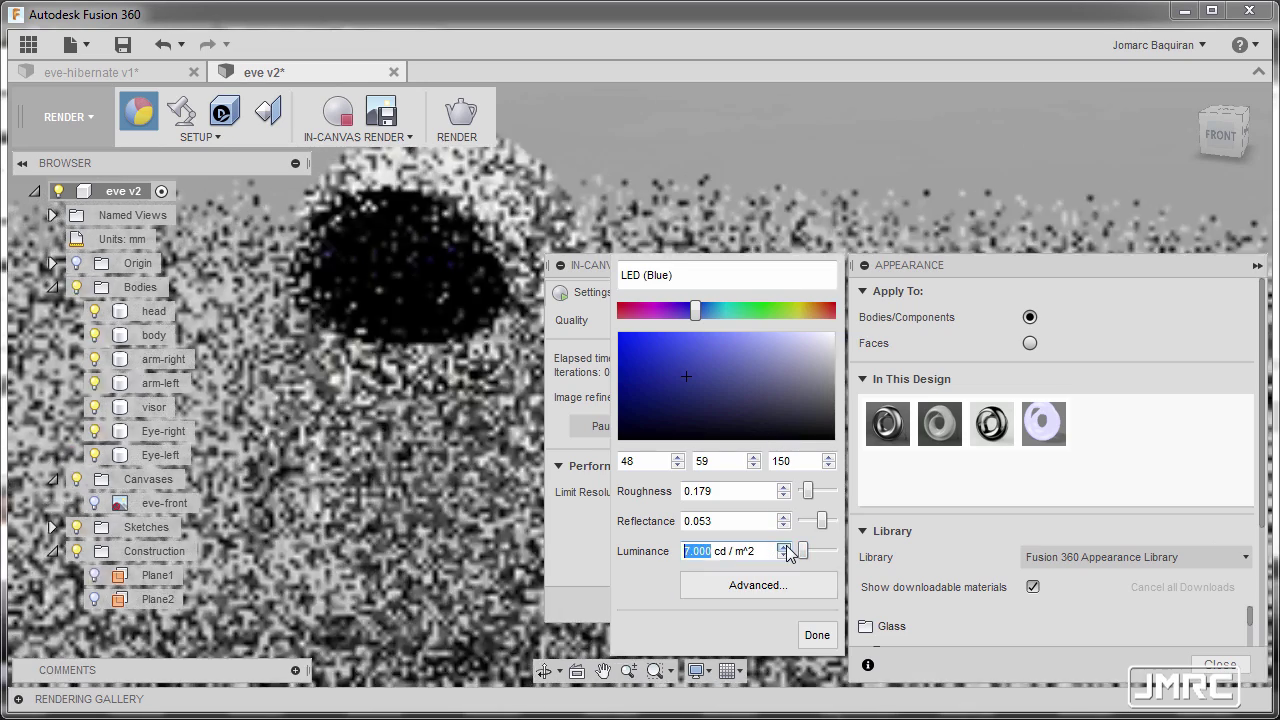
pyautogui.moveTo(800, 553); pyautogui.dragTo(807, 553)
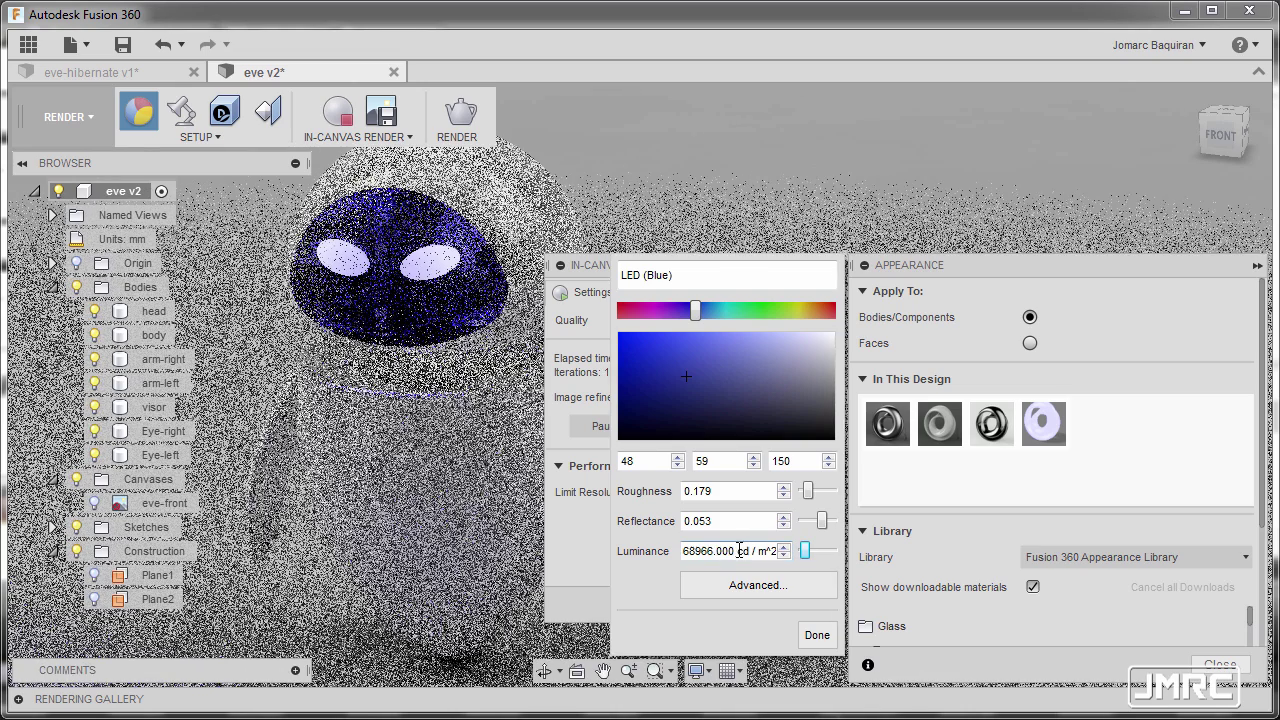
pyautogui.tripleClick(745, 551)
pyautogui.write('100')
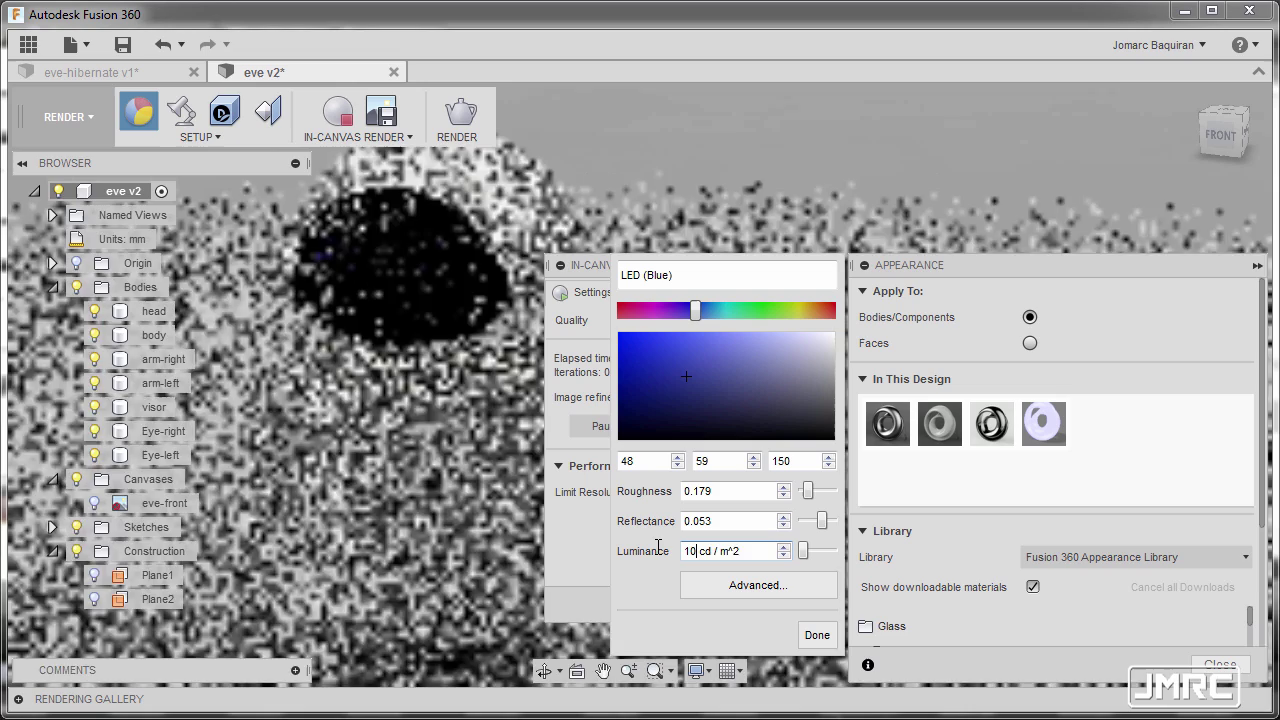
pyautogui.write('0')
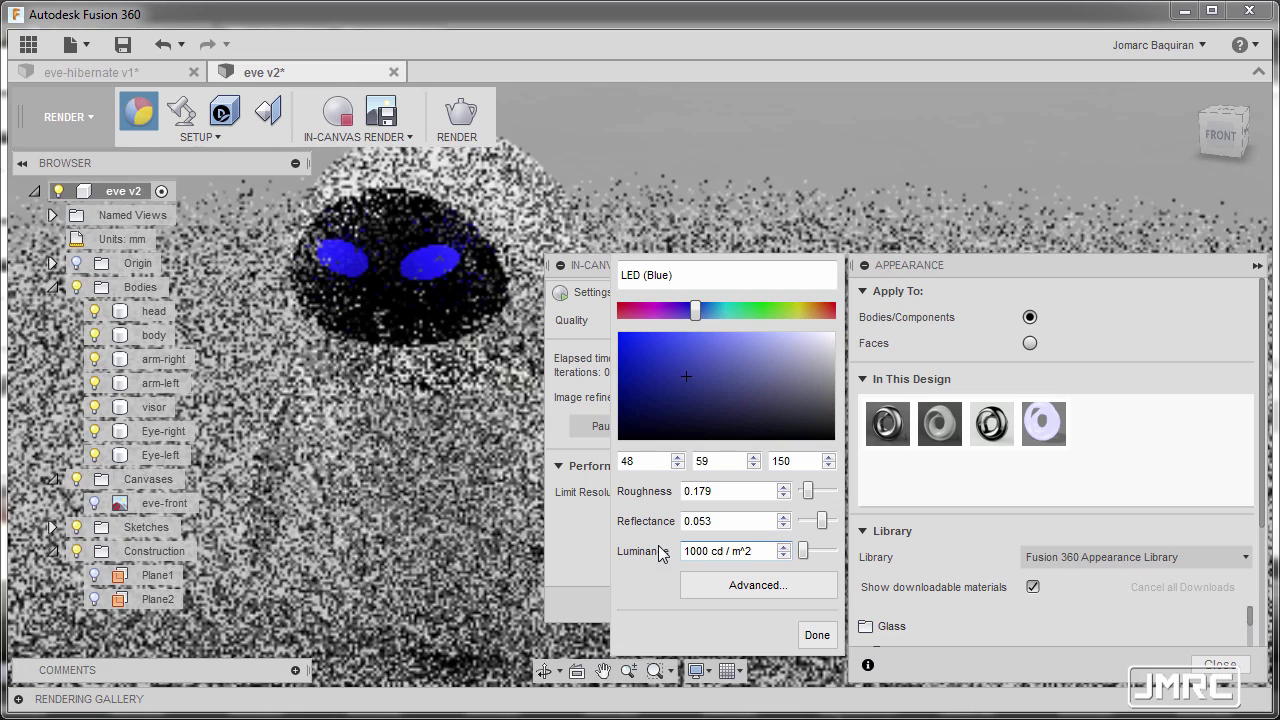
pyautogui.click(817, 640)
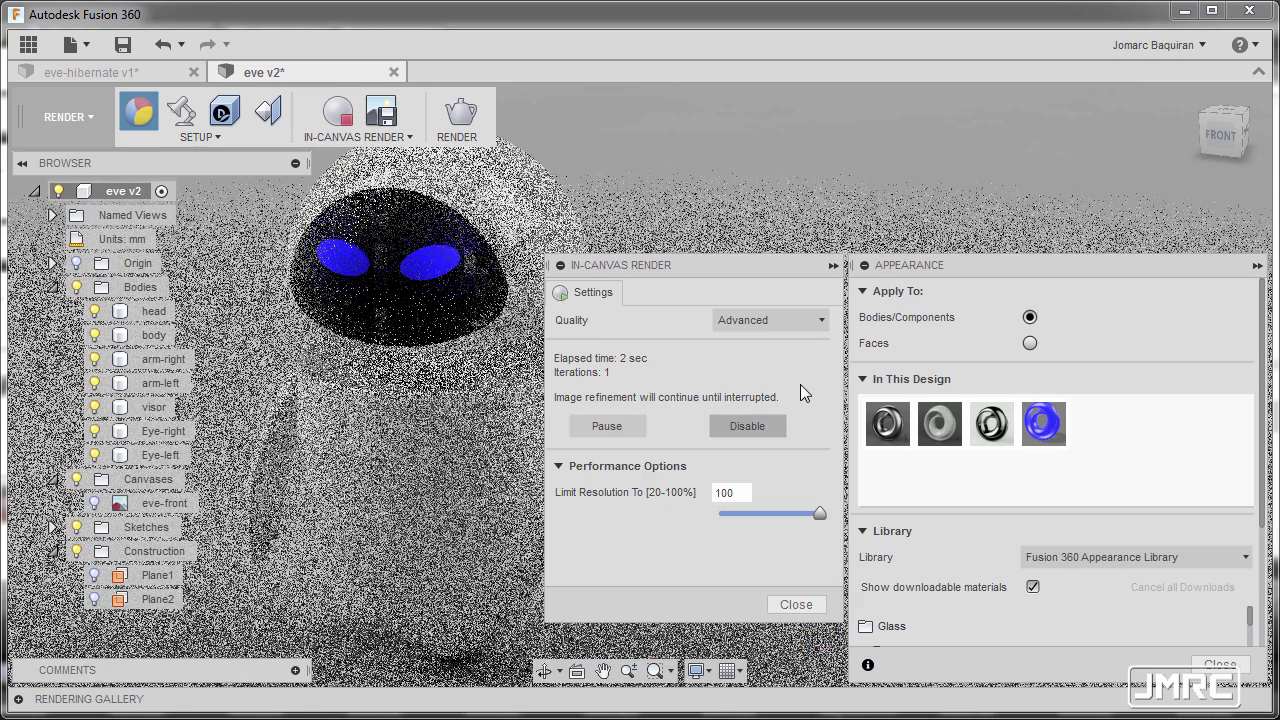
# Close the Appearance panel, fit the view with F6, and pan EVE to the centre.
pyautogui.click(1220, 665)
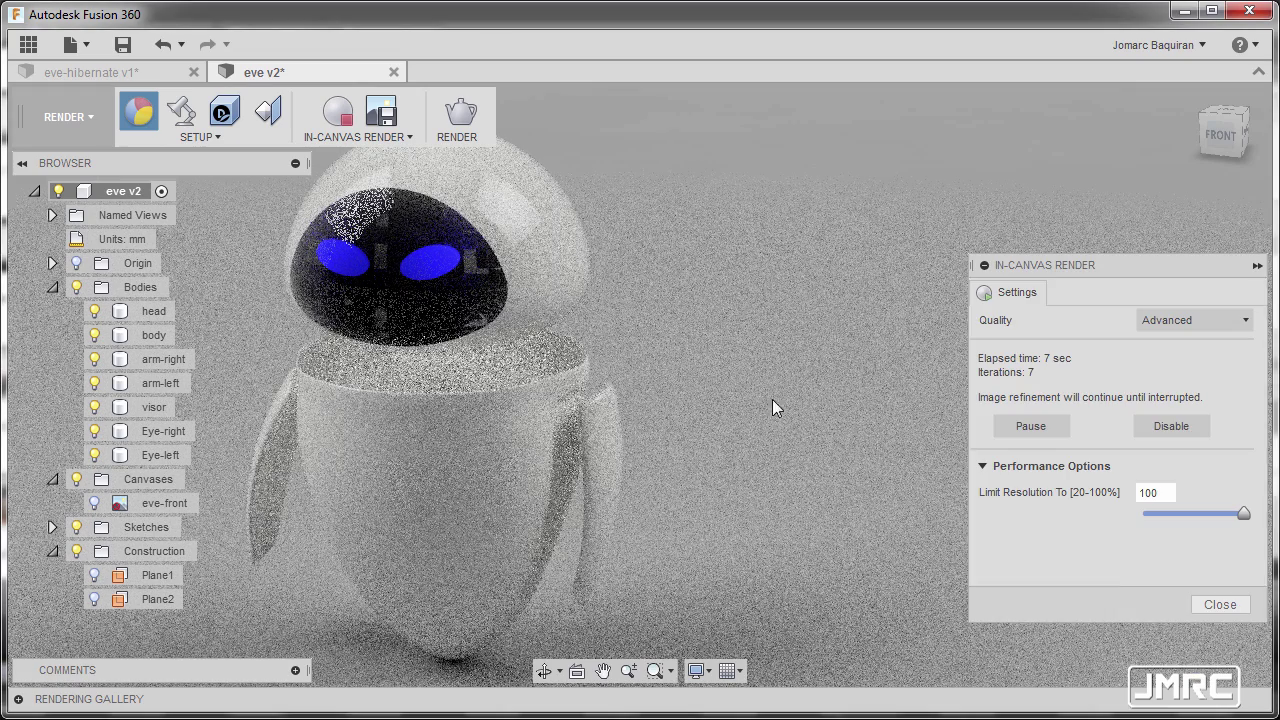
pyautogui.press('F6')
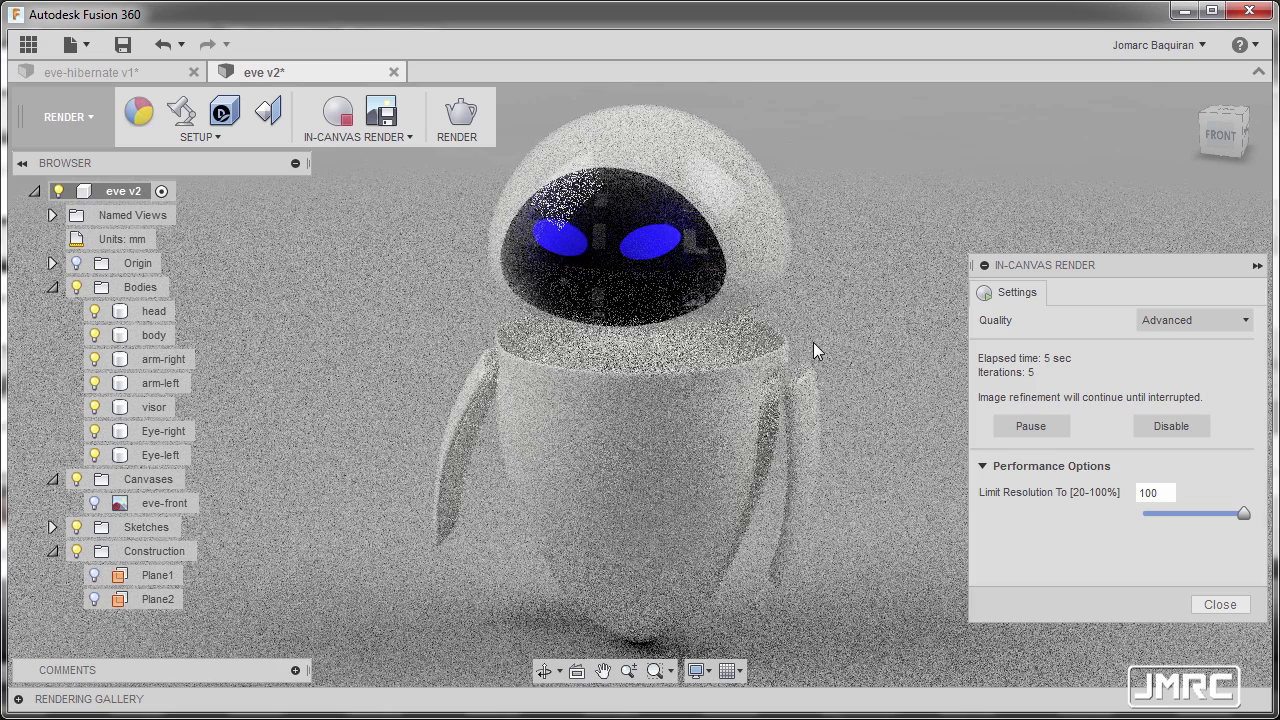
pyautogui.moveTo(789, 369); pyautogui.dragTo(861, 358, button='middle')
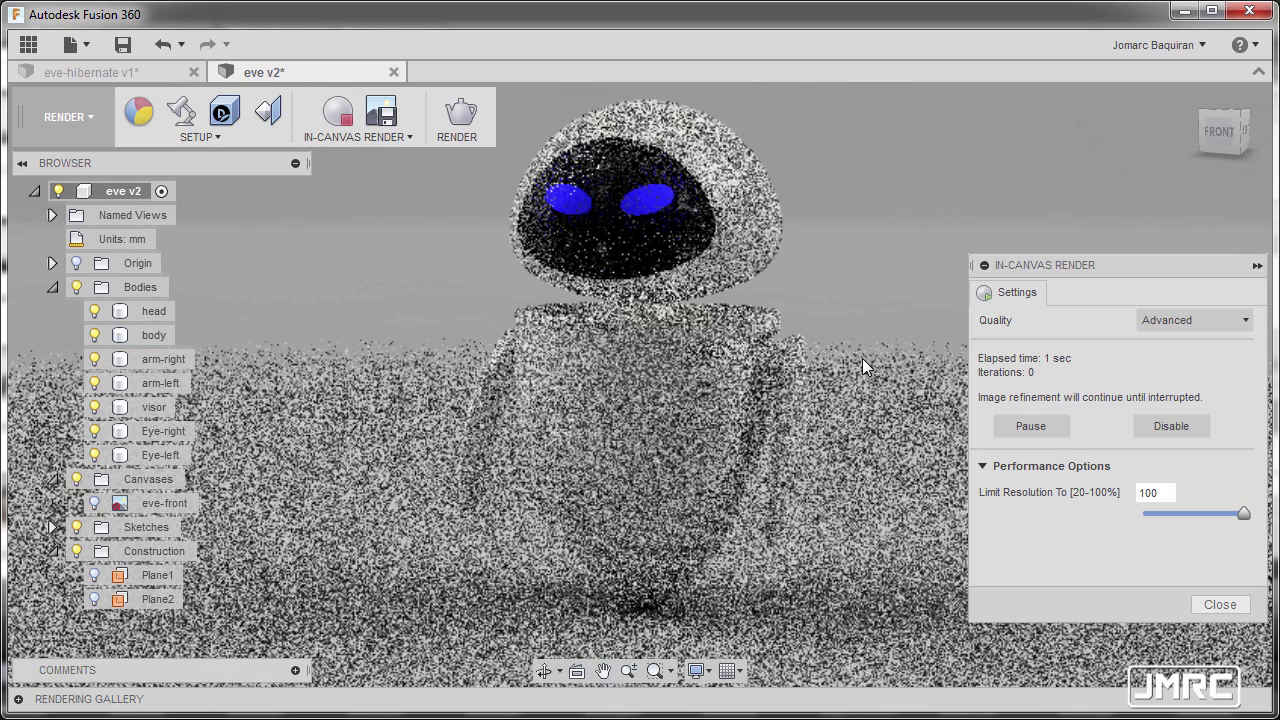